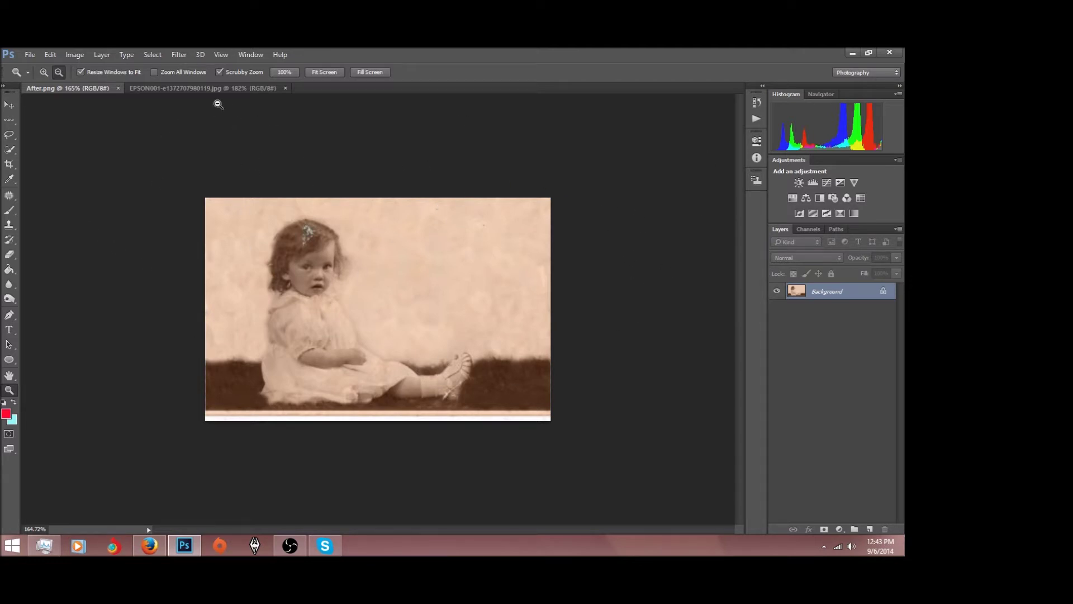
# Step: Compare After.png with the damaged EPSON001 scan and return to the scan
pyautogui.click(173, 91)
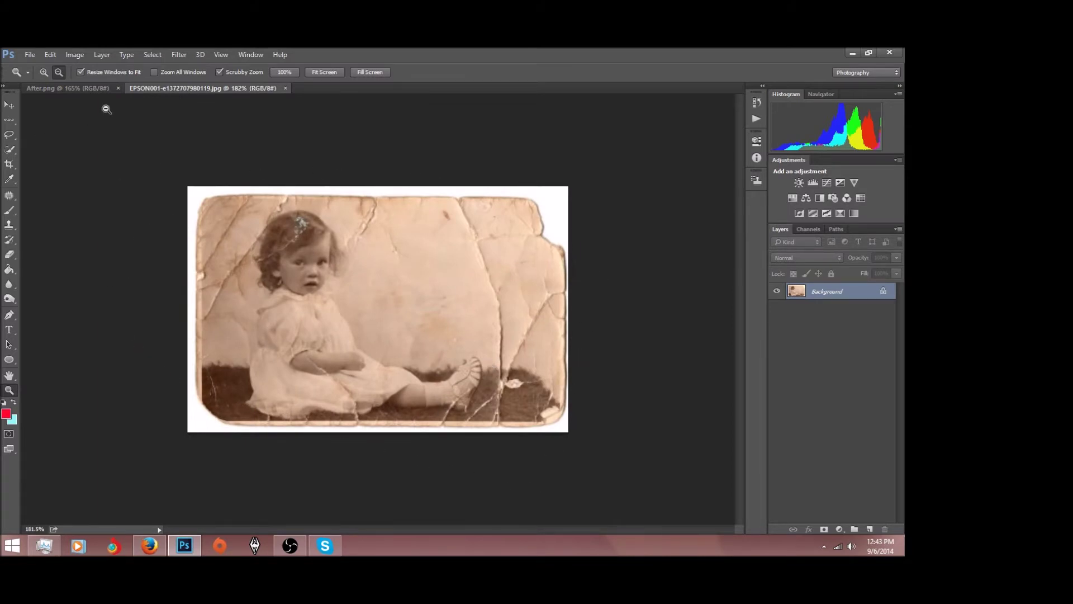
pyautogui.click(72, 92)
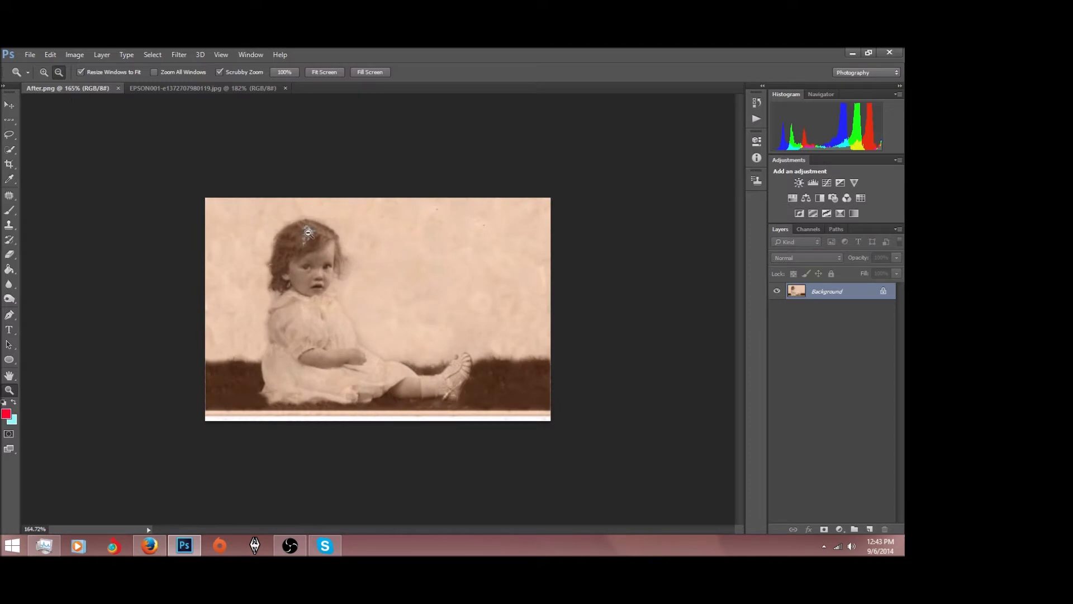
pyautogui.click(160, 87)
pyautogui.click(79, 89)
pyautogui.click(164, 88)
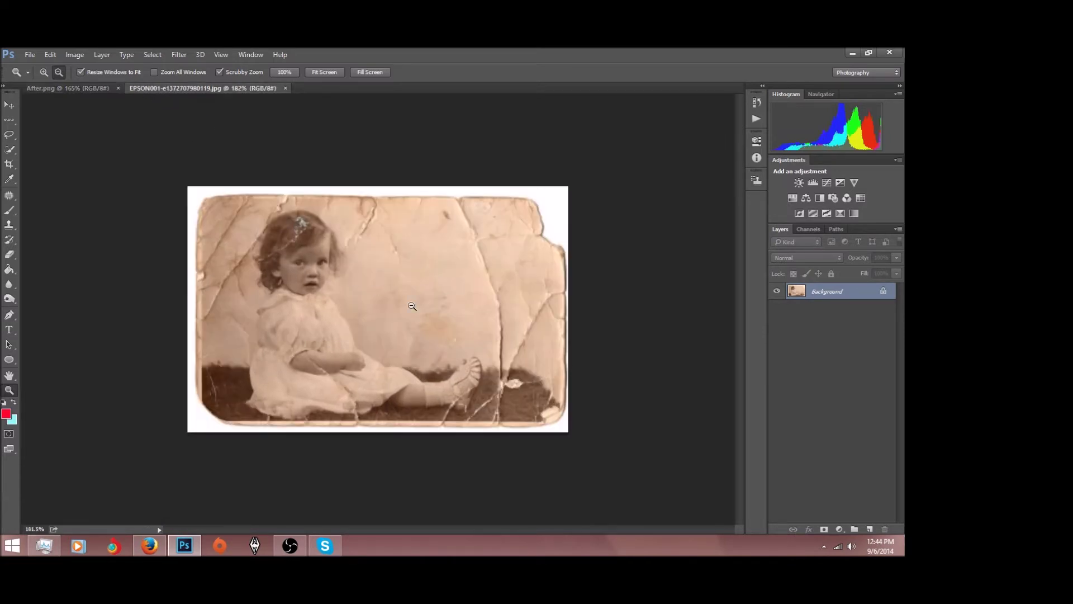
# Step: Clone clean wall texture over the long crack and blemishes in the background to the child's right with the Clone Stamp tool
pyautogui.click(10, 225)
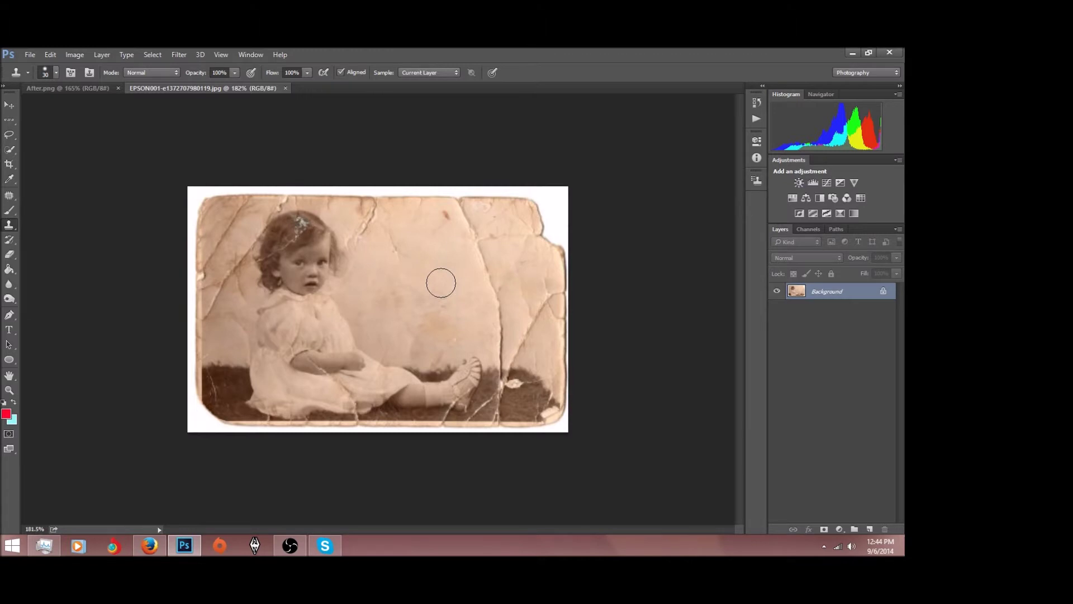
pyautogui.press('b')
pyautogui.press('s')
pyautogui.moveTo(450, 249)
pyautogui.mouseDown()
pyautogui.moveTo(469, 226)
pyautogui.moveTo(502, 298)
pyautogui.moveTo(474, 245)
pyautogui.moveTo(433, 246)
pyautogui.moveTo(467, 227)
pyautogui.moveTo(438, 270)
pyautogui.mouseUp()
pyautogui.keyDown('alt'); pyautogui.click(456, 290); pyautogui.keyUp('alt')
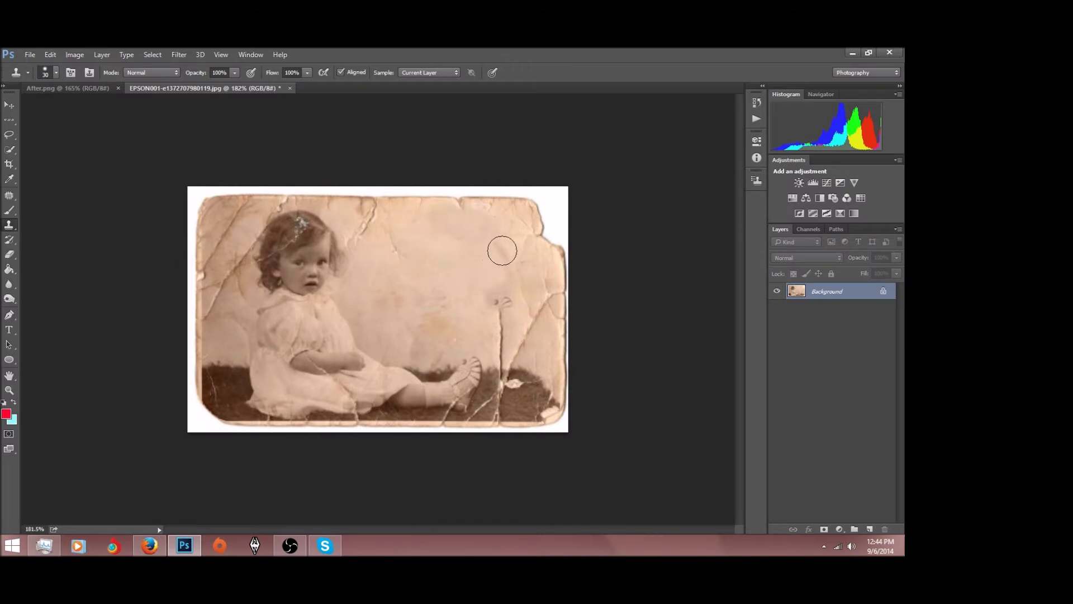
# Step: Rebuild the torn upper-right corner and clone out the cracks along the right side of the wall down to the dark ground
pyautogui.moveTo(502, 251)
pyautogui.mouseDown()
pyautogui.moveTo(503, 216)
pyautogui.moveTo(466, 234)
pyautogui.moveTo(541, 188)
pyautogui.moveTo(560, 198)
pyautogui.moveTo(540, 212)
pyautogui.moveTo(549, 232)
pyautogui.moveTo(558, 196)
pyautogui.mouseUp()
pyautogui.keyDown('alt'); pyautogui.click(434, 273); pyautogui.keyUp('alt')
pyautogui.keyDown('alt'); pyautogui.click(479, 251); pyautogui.keyUp('alt')
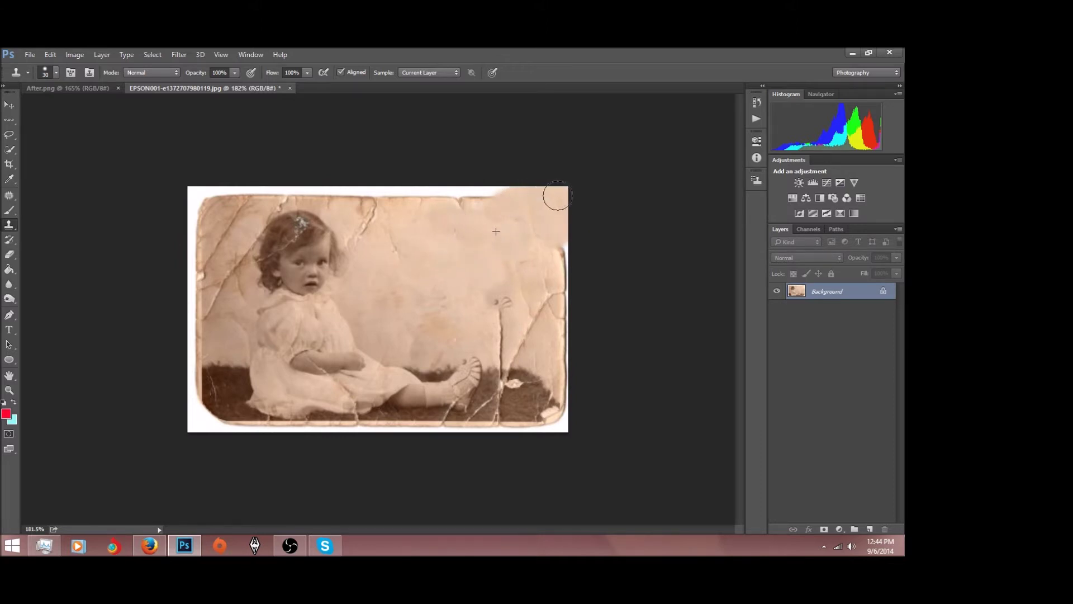
pyautogui.keyDown('alt'); pyautogui.click(441, 232); pyautogui.keyUp('alt')
pyautogui.moveTo(551, 233)
pyautogui.mouseDown()
pyautogui.moveTo(568, 275)
pyautogui.moveTo(556, 285)
pyautogui.moveTo(545, 255)
pyautogui.moveTo(518, 277)
pyautogui.moveTo(490, 225)
pyautogui.moveTo(496, 208)
pyautogui.moveTo(498, 202)
pyautogui.mouseUp()
pyautogui.keyDown('alt'); pyautogui.click(474, 275); pyautogui.keyUp('alt')
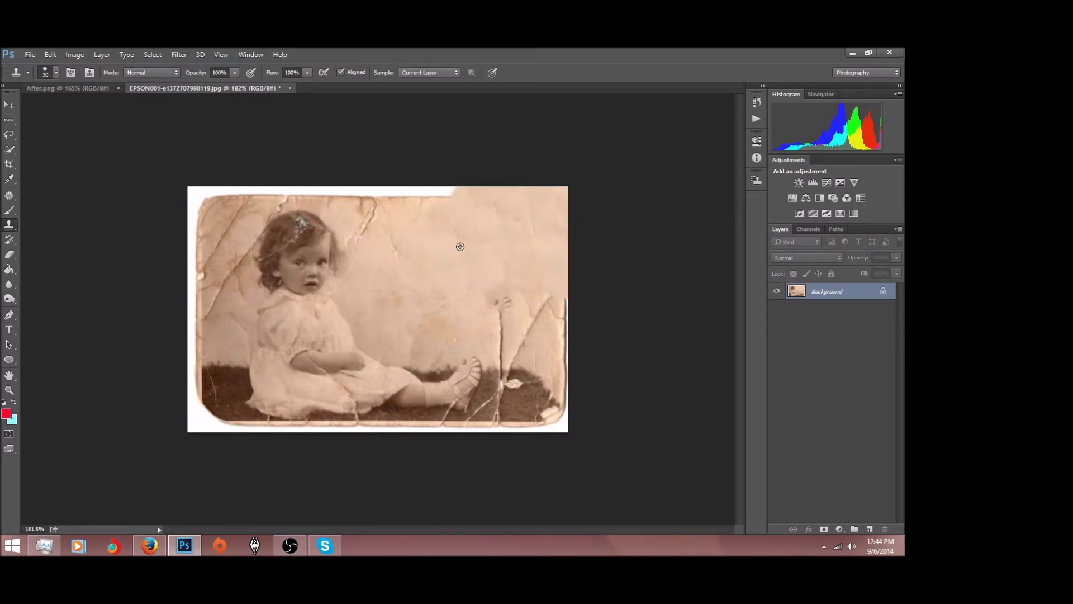
pyautogui.moveTo(474, 348)
pyautogui.mouseDown()
pyautogui.moveTo(513, 301)
pyautogui.moveTo(498, 292)
pyautogui.mouseUp()
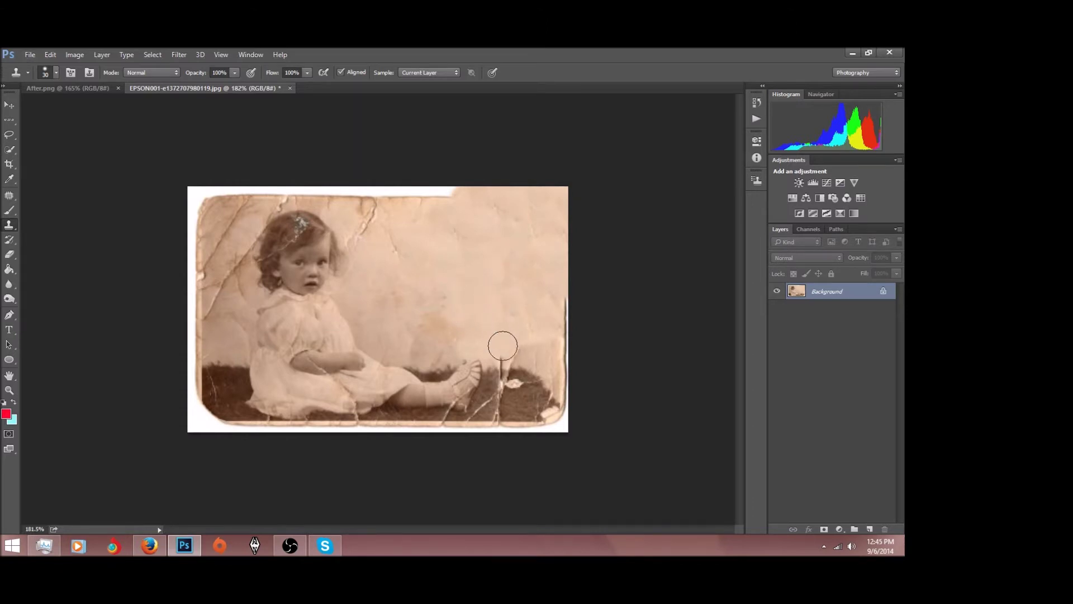
pyautogui.moveTo(505, 358)
pyautogui.mouseDown()
pyautogui.moveTo(557, 343)
pyautogui.moveTo(568, 262)
pyautogui.moveTo(561, 323)
pyautogui.moveTo(581, 353)
pyautogui.moveTo(576, 380)
pyautogui.moveTo(561, 350)
pyautogui.mouseUp()
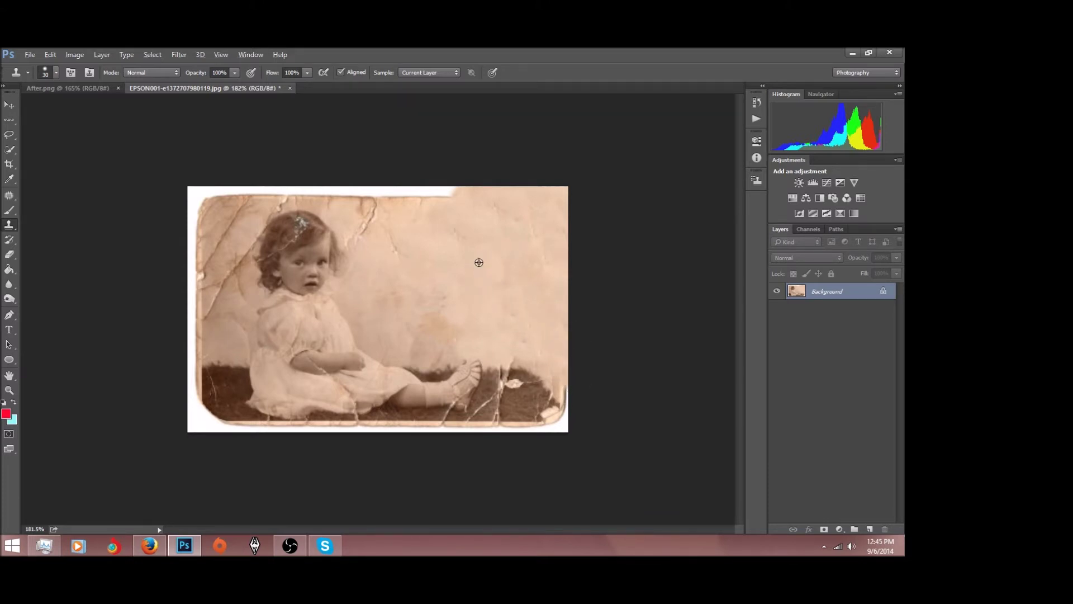
# Step: Clone wall texture along the worn top edge, covering the cracks beside the child's head and filling the upper-left corner
pyautogui.moveTo(452, 200)
pyautogui.mouseDown()
pyautogui.moveTo(431, 189)
pyautogui.moveTo(383, 207)
pyautogui.moveTo(308, 186)
pyautogui.moveTo(391, 191)
pyautogui.moveTo(196, 199)
pyautogui.moveTo(275, 196)
pyautogui.moveTo(256, 188)
pyautogui.moveTo(283, 198)
pyautogui.moveTo(218, 221)
pyautogui.moveTo(217, 202)
pyautogui.moveTo(200, 193)
pyautogui.moveTo(202, 212)
pyautogui.moveTo(198, 187)
pyautogui.moveTo(169, 194)
pyautogui.moveTo(262, 182)
pyautogui.moveTo(255, 208)
pyautogui.moveTo(325, 191)
pyautogui.moveTo(264, 178)
pyautogui.moveTo(255, 193)
pyautogui.moveTo(348, 206)
pyautogui.moveTo(392, 230)
pyautogui.moveTo(398, 253)
pyautogui.moveTo(397, 214)
pyautogui.moveTo(380, 242)
pyautogui.moveTo(322, 200)
pyautogui.moveTo(358, 249)
pyautogui.mouseUp()
pyautogui.keyDown('alt'); pyautogui.click(312, 193); pyautogui.keyUp('alt')
pyautogui.keyDown('alt'); pyautogui.click(397, 208); pyautogui.keyUp('alt')
pyautogui.keyDown('alt'); pyautogui.click(441, 218); pyautogui.keyUp('alt')
pyautogui.keyDown('alt'); pyautogui.click(473, 285); pyautogui.keyUp('alt')
pyautogui.keyDown('alt'); pyautogui.click(441, 223); pyautogui.keyUp('alt')
pyautogui.keyDown('alt'); pyautogui.click(478, 268); pyautogui.keyUp('alt')
pyautogui.keyDown('alt'); pyautogui.click(461, 247); pyautogui.keyUp('alt')
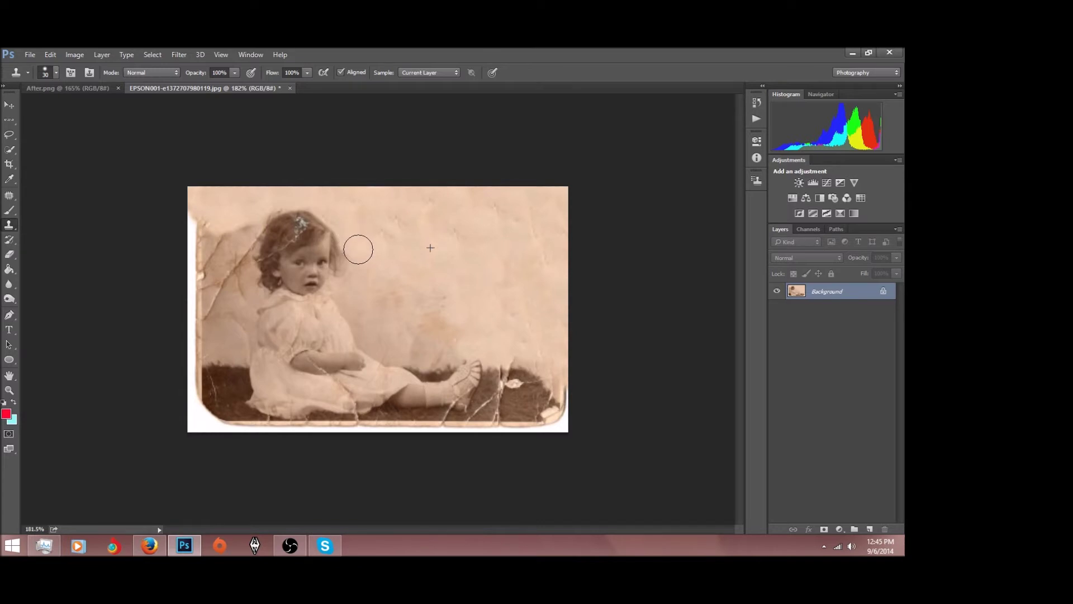
# Step: Clone over the stains on the wall between the child's face and feet
pyautogui.keyDown('alt'); pyautogui.click(441, 266); pyautogui.keyUp('alt')
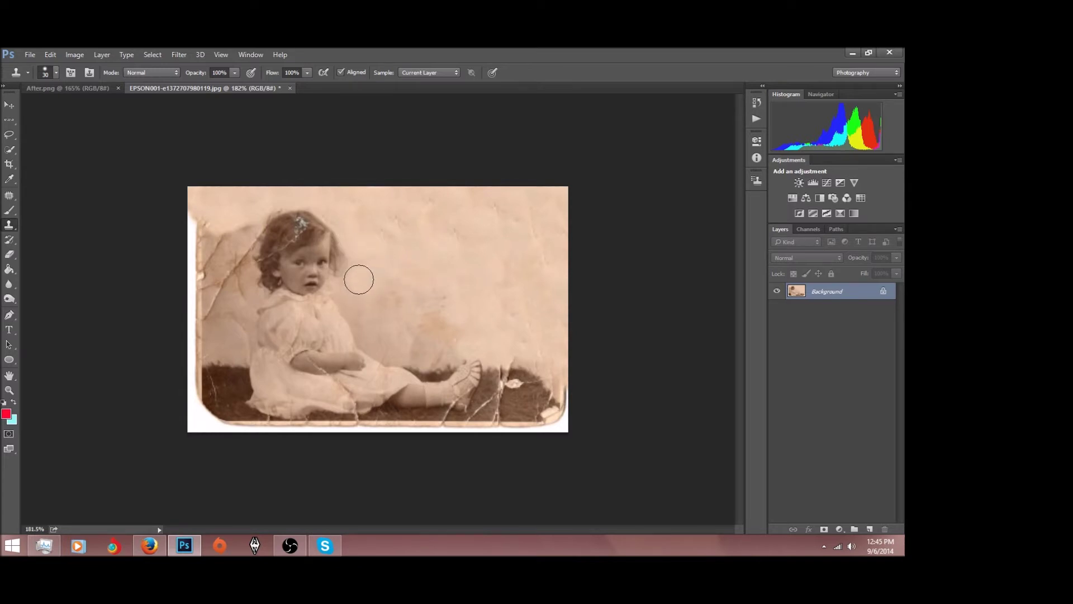
pyautogui.moveTo(358, 273)
pyautogui.mouseDown()
pyautogui.moveTo(376, 261)
pyautogui.moveTo(384, 287)
pyautogui.moveTo(428, 315)
pyautogui.moveTo(460, 313)
pyautogui.moveTo(407, 329)
pyautogui.moveTo(420, 300)
pyautogui.moveTo(419, 344)
pyautogui.moveTo(469, 333)
pyautogui.mouseUp()
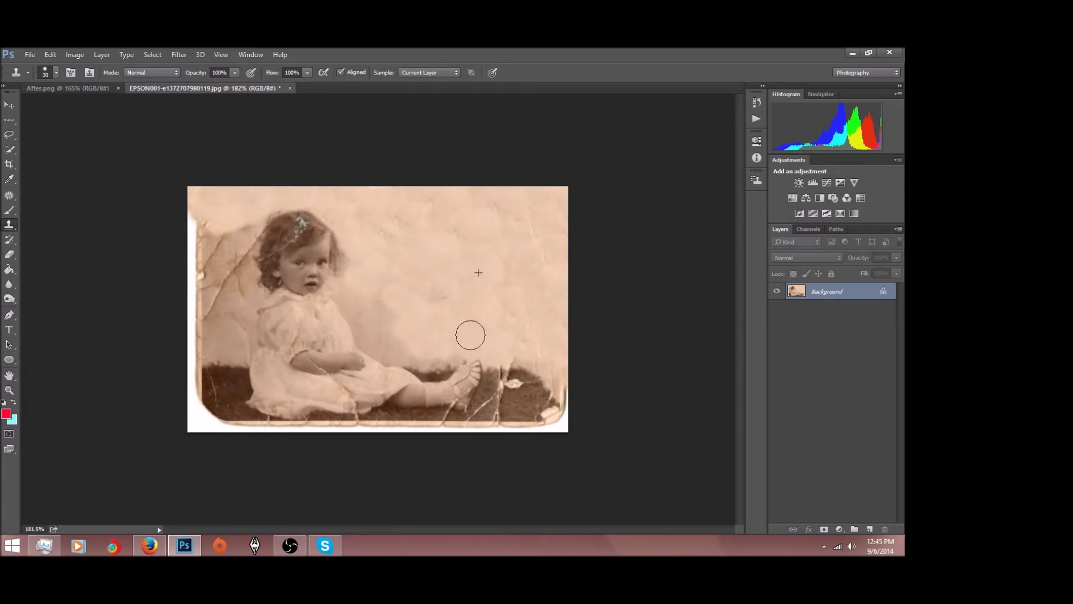
pyautogui.keyDown('alt'); pyautogui.click(399, 268); pyautogui.keyUp('alt')
# Step: Rebuild the cracked wall and torn left edge of the photo beside the child's head and shoulder using clean wall texture
pyautogui.moveTo(216, 210)
pyautogui.mouseDown()
pyautogui.moveTo(206, 259)
pyautogui.moveTo(194, 197)
pyautogui.moveTo(211, 227)
pyautogui.moveTo(194, 275)
pyautogui.moveTo(237, 211)
pyautogui.moveTo(241, 270)
pyautogui.mouseUp()
pyautogui.keyDown('alt'); pyautogui.click(220, 202); pyautogui.keyUp('alt')
pyautogui.keyDown('alt'); pyautogui.click(230, 239); pyautogui.keyUp('alt')
pyautogui.moveTo(229, 235)
pyautogui.mouseDown()
pyautogui.moveTo(239, 275)
pyautogui.moveTo(224, 249)
pyautogui.moveTo(227, 268)
pyautogui.moveTo(245, 304)
pyautogui.moveTo(238, 331)
pyautogui.mouseUp()
pyautogui.keyDown('alt'); pyautogui.click(221, 203); pyautogui.keyUp('alt')
pyautogui.keyDown('alt'); pyautogui.click(220, 195); pyautogui.keyUp('alt')
pyautogui.keyDown('alt'); pyautogui.click(225, 233); pyautogui.keyUp('alt')
pyautogui.moveTo(228, 255)
pyautogui.mouseDown()
pyautogui.moveTo(208, 305)
pyautogui.moveTo(207, 262)
pyautogui.moveTo(198, 297)
pyautogui.moveTo(204, 273)
pyautogui.mouseUp()
pyautogui.keyDown('alt'); pyautogui.click(219, 227); pyautogui.keyUp('alt')
pyautogui.keyDown('alt'); pyautogui.click(220, 234); pyautogui.keyUp('alt')
pyautogui.moveTo(234, 307); pyautogui.dragTo(217, 303)
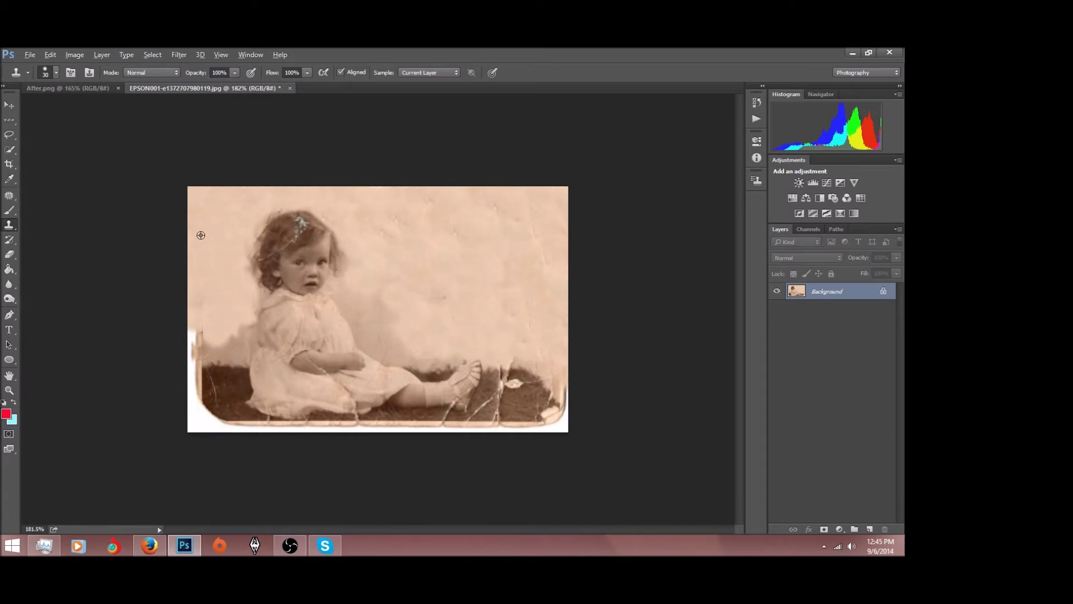
pyautogui.keyDown('alt'); pyautogui.click(203, 247); pyautogui.keyUp('alt')
# Step: Clone out the dark patch above the child's lap and the damaged wall edge just above the ground at far left
pyautogui.moveTo(375, 307)
pyautogui.mouseDown()
pyautogui.moveTo(407, 338)
pyautogui.moveTo(367, 331)
pyautogui.moveTo(353, 296)
pyautogui.moveTo(362, 290)
pyautogui.moveTo(355, 315)
pyautogui.moveTo(402, 352)
pyautogui.mouseUp()
pyautogui.keyDown('alt'); pyautogui.click(420, 274); pyautogui.keyUp('alt')
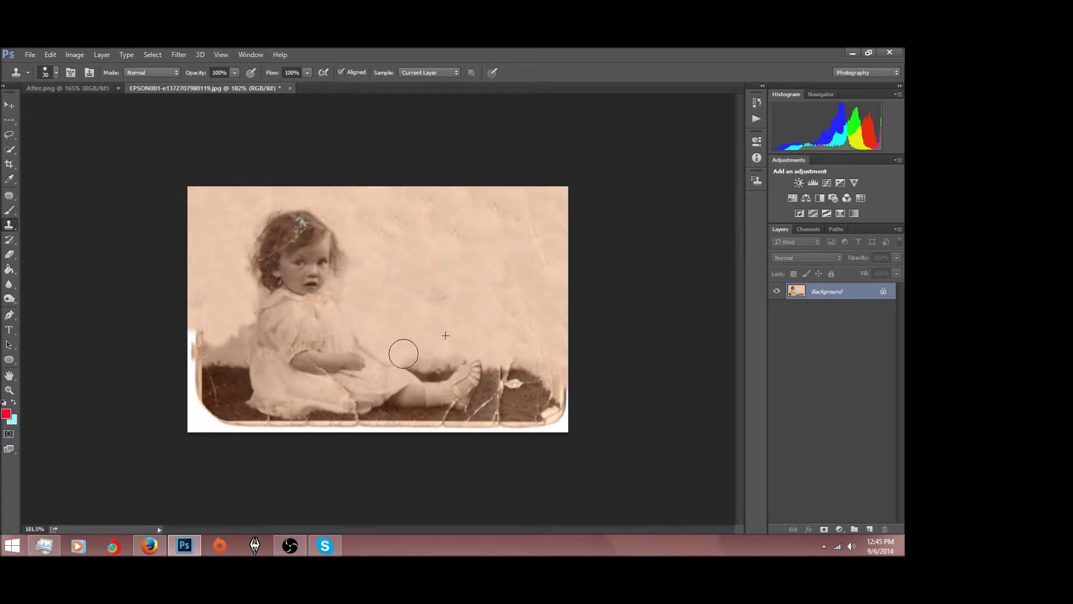
pyautogui.moveTo(195, 321)
pyautogui.mouseDown()
pyautogui.moveTo(201, 362)
pyautogui.moveTo(194, 313)
pyautogui.moveTo(227, 319)
pyautogui.moveTo(234, 338)
pyautogui.moveTo(246, 334)
pyautogui.moveTo(244, 320)
pyautogui.moveTo(244, 351)
pyautogui.moveTo(247, 337)
pyautogui.moveTo(209, 344)
pyautogui.mouseUp()
pyautogui.keyDown('alt'); pyautogui.click(208, 320); pyautogui.keyUp('alt')
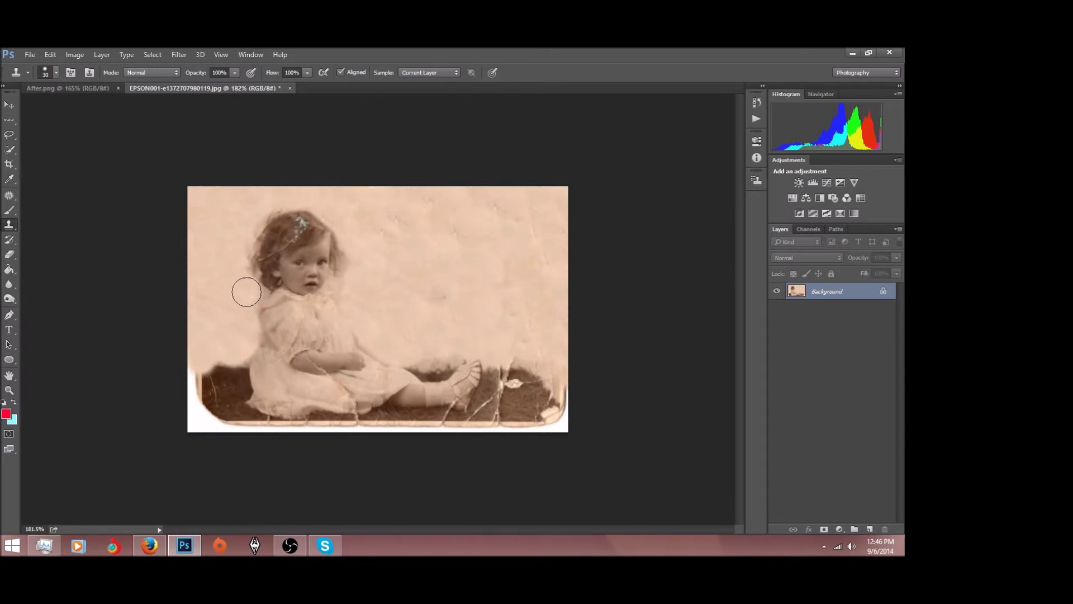
# Step: Blend the wall around the child's neck and shoulders with the Clone Stamp at 72% flow, and return the flow to 100%
pyautogui.click(252, 294)
pyautogui.moveTo(271, 74); pyautogui.dragTo(255, 74)
pyautogui.moveTo(334, 282)
pyautogui.mouseDown()
pyautogui.moveTo(382, 317)
pyautogui.moveTo(339, 289)
pyautogui.mouseUp()
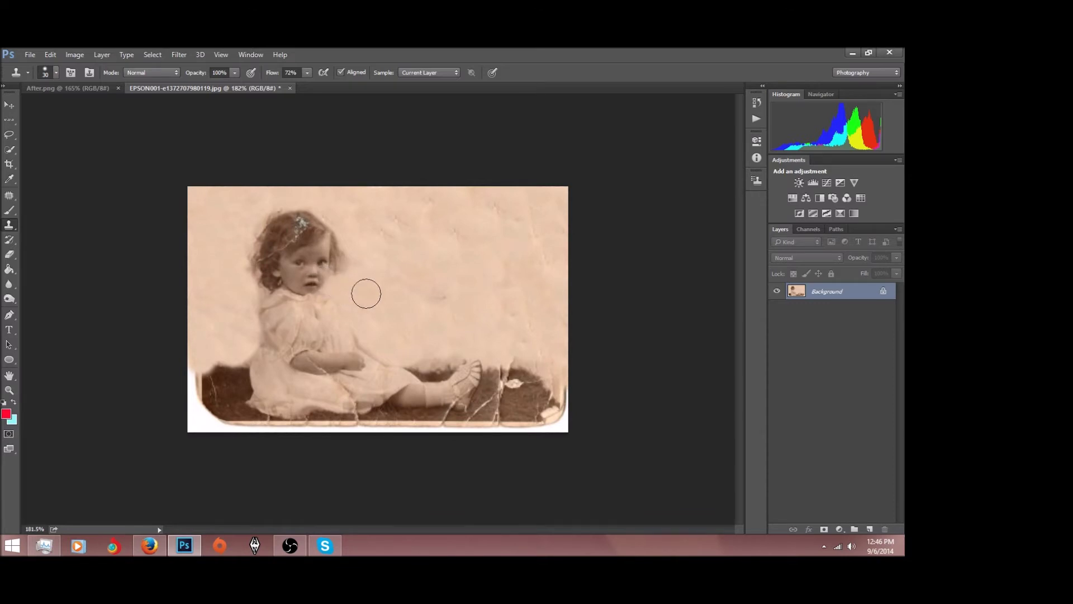
pyautogui.keyDown('alt'); pyautogui.click(402, 289); pyautogui.keyUp('alt')
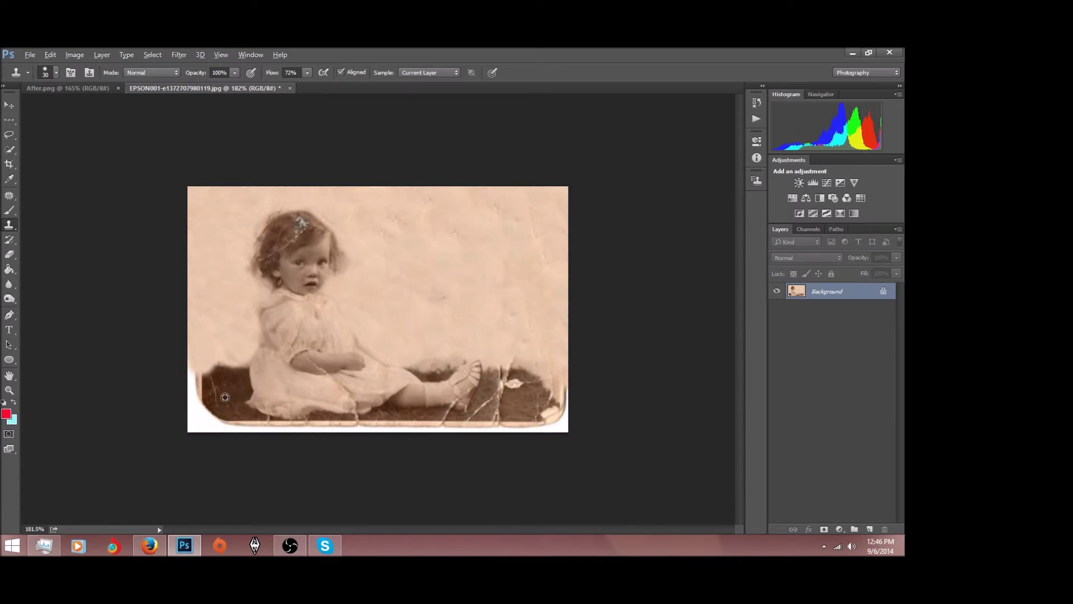
pyautogui.moveTo(272, 72); pyautogui.dragTo(371, 88)
pyautogui.moveTo(538, 375)
pyautogui.mouseDown()
pyautogui.moveTo(567, 377)
pyautogui.moveTo(562, 399)
pyautogui.moveTo(523, 399)
pyautogui.mouseUp()
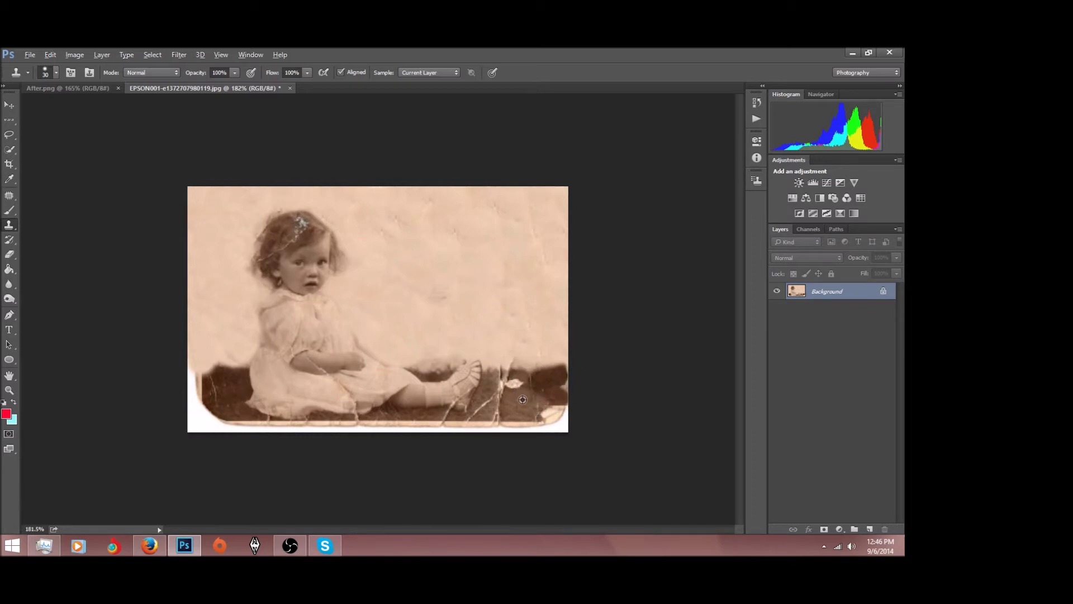
pyautogui.keyDown('alt'); pyautogui.click(239, 379); pyautogui.keyUp('alt')
pyautogui.moveTo(531, 380)
pyautogui.mouseDown()
pyautogui.moveTo(495, 382)
pyautogui.moveTo(520, 415)
pyautogui.moveTo(518, 384)
pyautogui.mouseUp()
pyautogui.keyDown('alt'); pyautogui.click(511, 388); pyautogui.keyUp('alt')
pyautogui.press('alt')
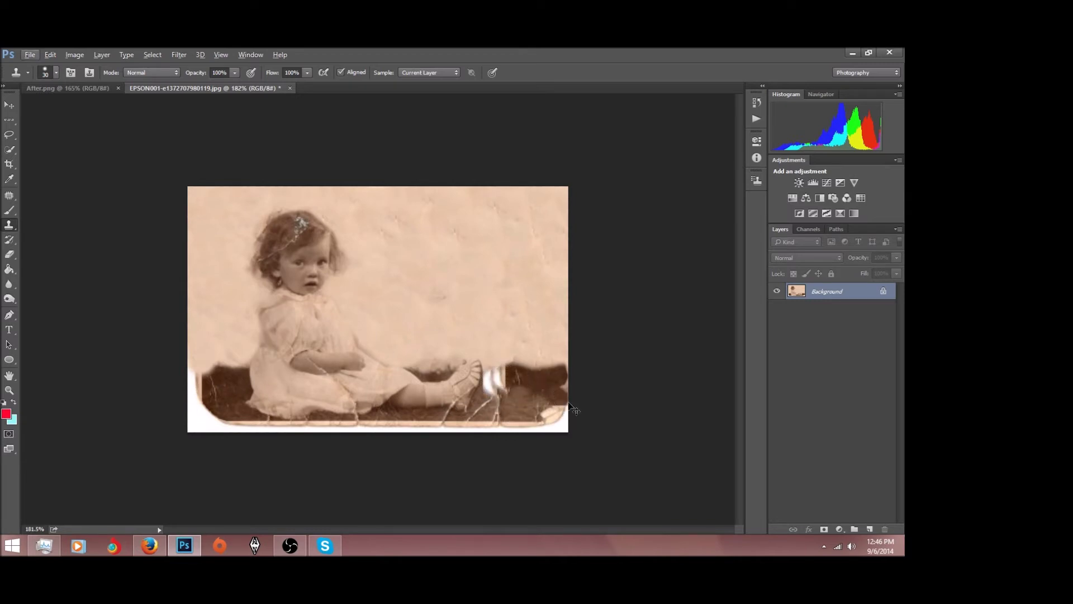
pyautogui.moveTo(509, 397)
pyautogui.mouseDown()
pyautogui.moveTo(481, 391)
pyautogui.moveTo(495, 375)
pyautogui.mouseUp()
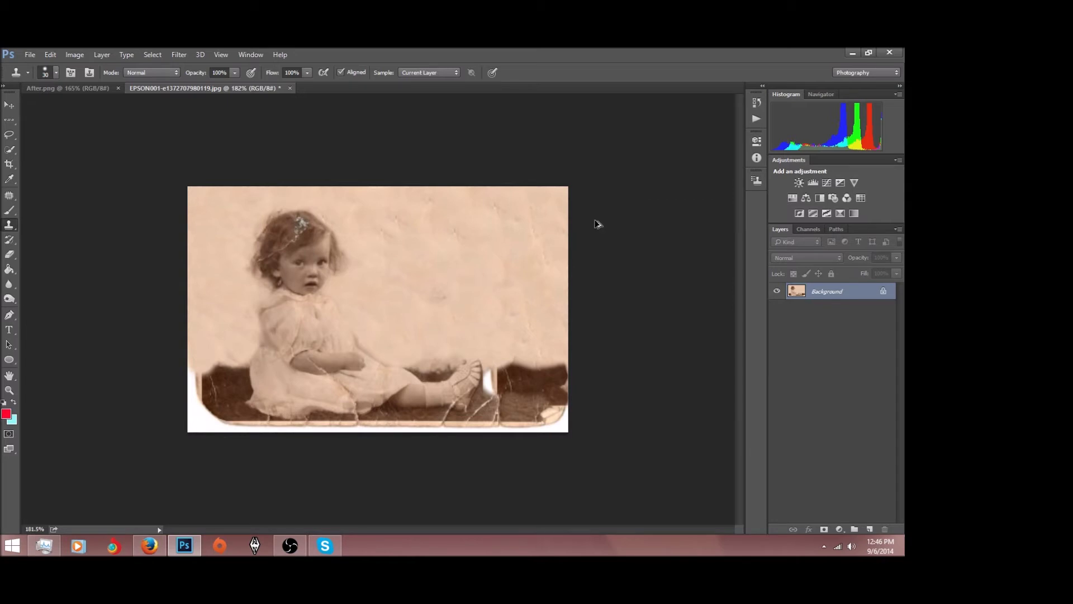
pyautogui.hotkey('ctrl', 'alt', 'z')
pyautogui.hotkey('ctrl', 'alt', 'z')
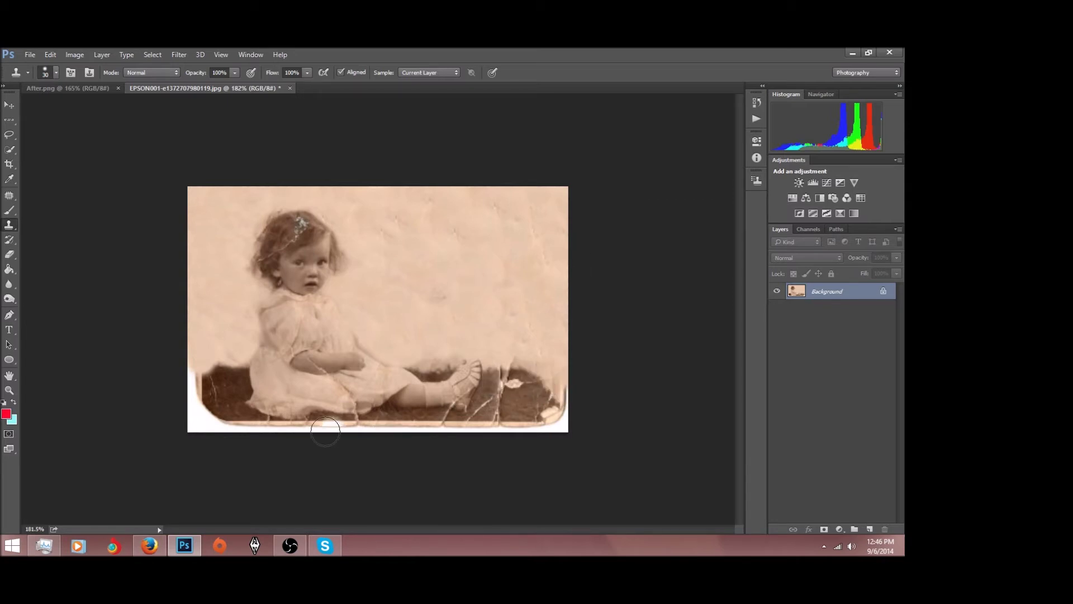
# Step: Extend the dark ground to the photo's left edge and rebuild the lower-left corner with its bottom border strip
pyautogui.keyDown('alt'); pyautogui.click(224, 395); pyautogui.keyUp('alt')
pyautogui.moveTo(190, 387)
pyautogui.mouseDown()
pyautogui.moveTo(221, 383)
pyautogui.moveTo(196, 404)
pyautogui.moveTo(217, 390)
pyautogui.moveTo(220, 403)
pyautogui.moveTo(191, 404)
pyautogui.mouseUp()
pyautogui.keyDown('alt'); pyautogui.click(212, 375); pyautogui.keyUp('alt')
pyautogui.keyDown('alt'); pyautogui.click(203, 387); pyautogui.keyUp('alt')
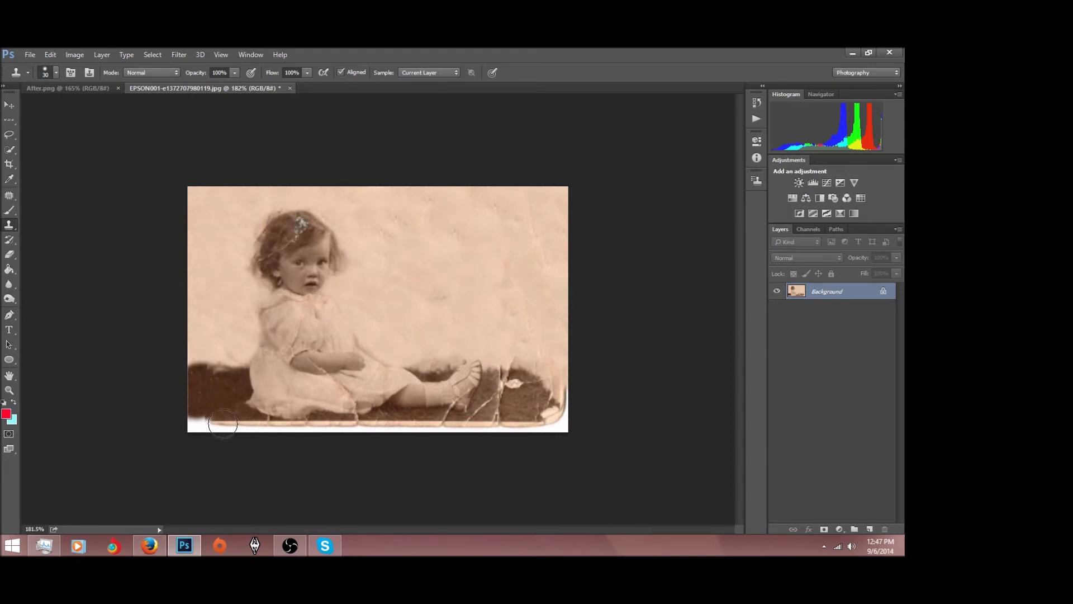
pyautogui.moveTo(223, 423); pyautogui.dragTo(197, 423)
pyautogui.keyDown('alt'); pyautogui.click(208, 417); pyautogui.keyUp('alt')
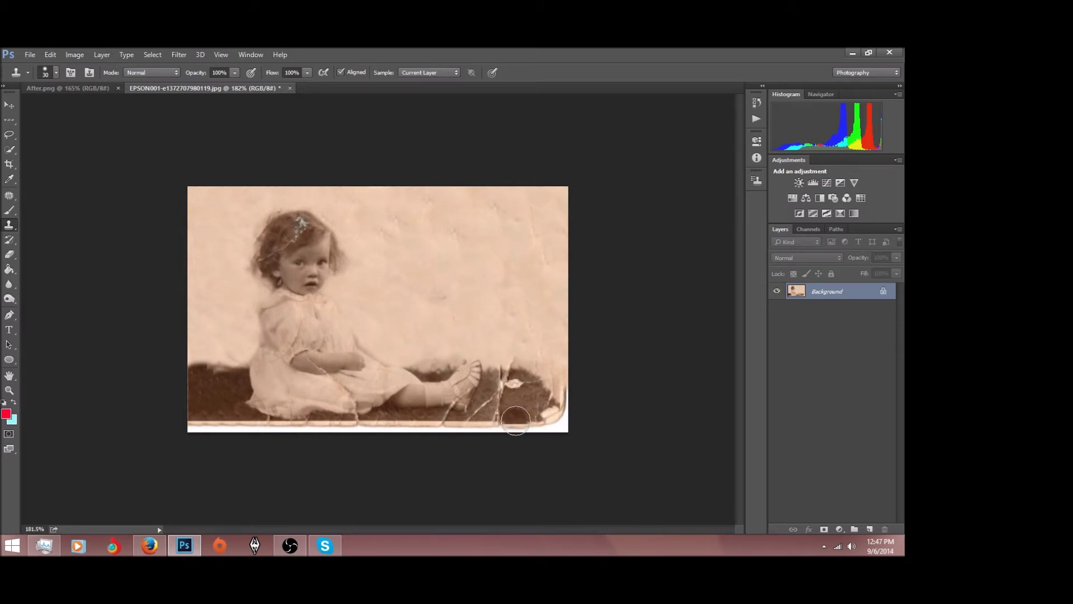
# Step: Rebuild the lower-right corner and clone out the breaks along the photo's bottom border strip
pyautogui.moveTo(516, 418); pyautogui.dragTo(558, 417)
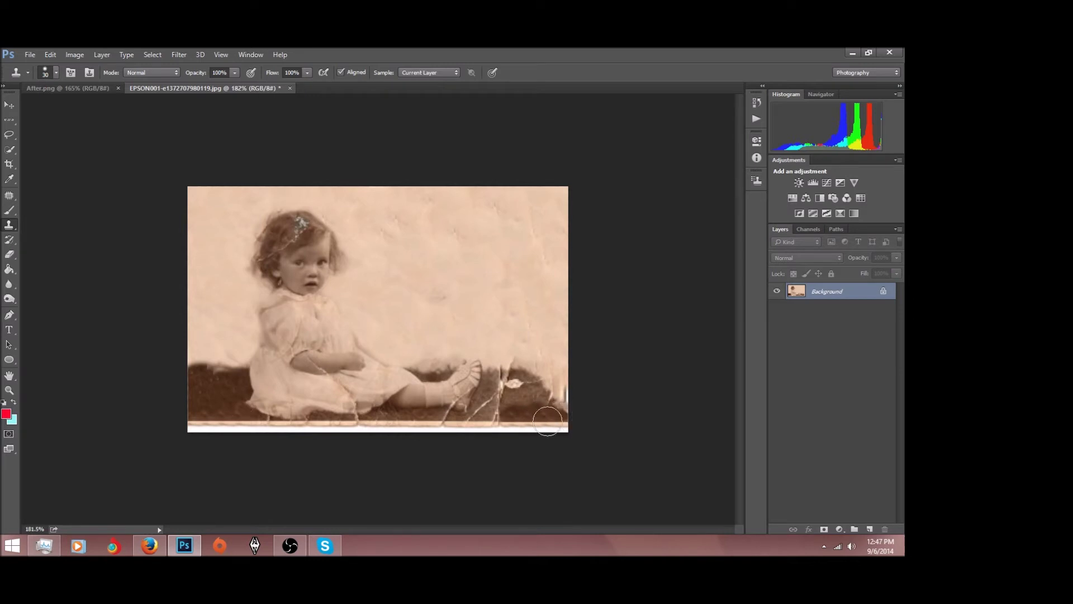
pyautogui.rightClick(272, 423)
pyautogui.press('Escape')
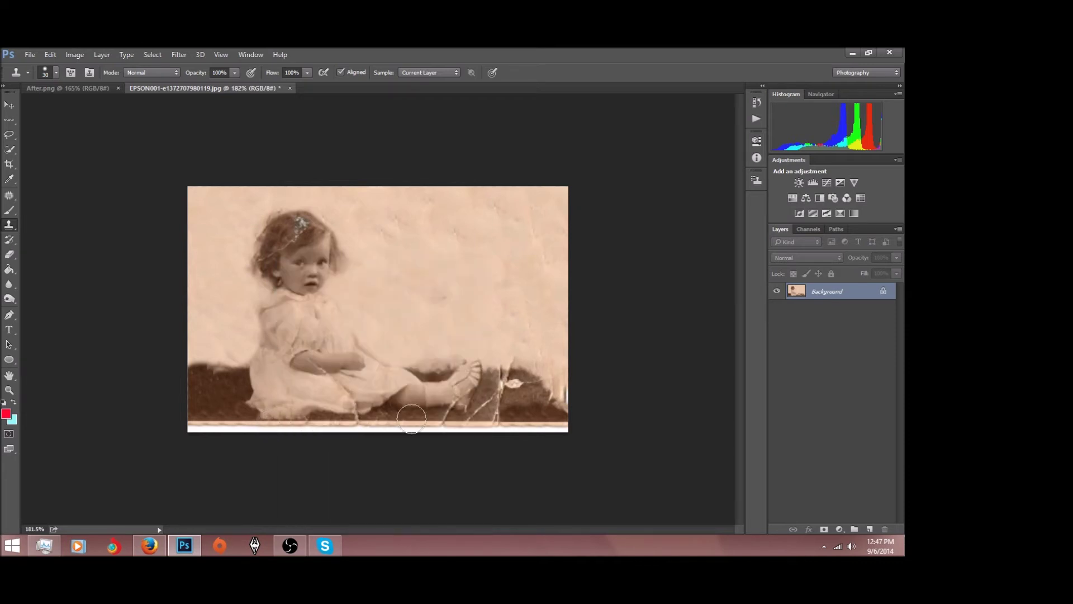
pyautogui.click(327, 405)
pyautogui.keyDown('alt'); pyautogui.click(419, 424); pyautogui.keyUp('alt')
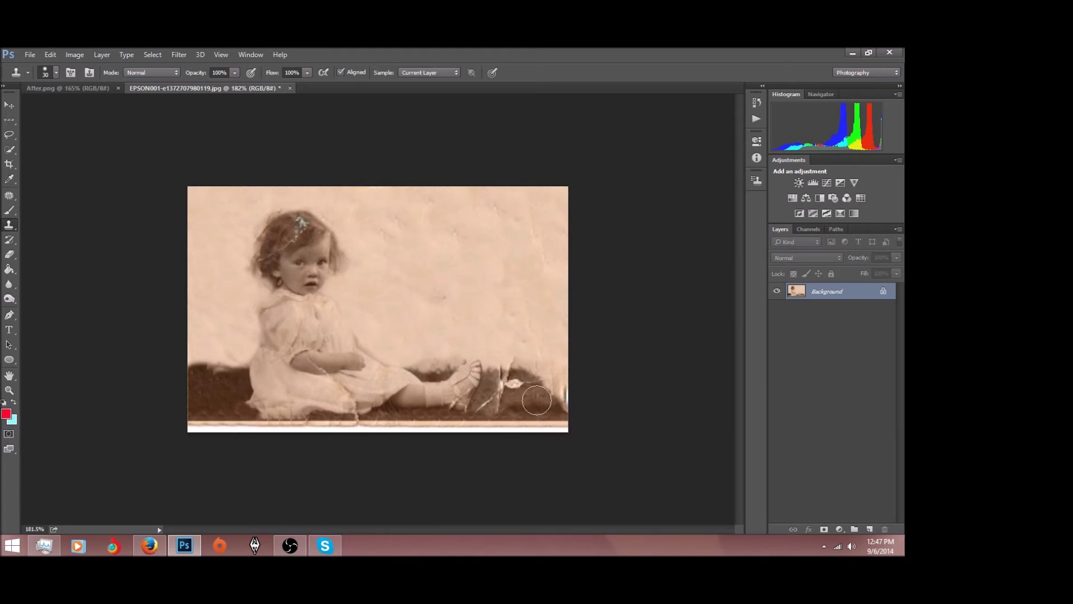
# Step: Clone dark ground texture over the cracks and tears from the child's feet to the right edge, and even out the ground at far left
pyautogui.keyDown('alt'); pyautogui.click(214, 394); pyautogui.keyUp('alt')
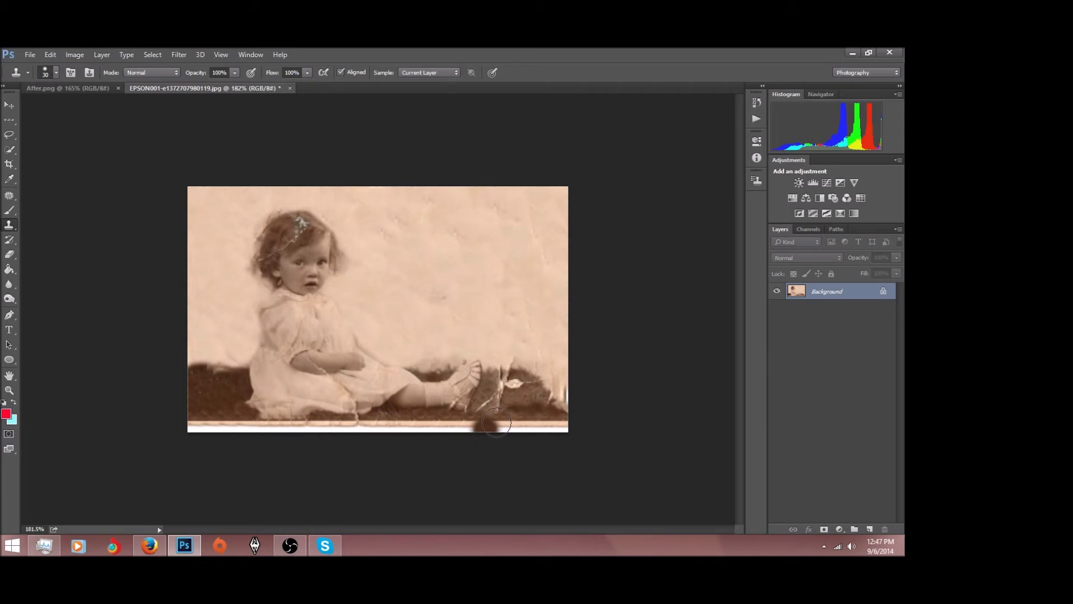
pyautogui.moveTo(531, 380)
pyautogui.mouseDown()
pyautogui.moveTo(570, 382)
pyautogui.moveTo(552, 389)
pyautogui.moveTo(540, 417)
pyautogui.moveTo(526, 385)
pyautogui.moveTo(504, 386)
pyautogui.moveTo(498, 402)
pyautogui.moveTo(530, 396)
pyautogui.moveTo(469, 388)
pyautogui.moveTo(567, 382)
pyautogui.moveTo(492, 381)
pyautogui.moveTo(506, 397)
pyautogui.moveTo(489, 377)
pyautogui.moveTo(508, 400)
pyautogui.moveTo(487, 400)
pyautogui.moveTo(572, 411)
pyautogui.moveTo(563, 372)
pyautogui.mouseUp()
pyautogui.keyDown('alt'); pyautogui.click(224, 390); pyautogui.keyUp('alt')
pyautogui.keyDown('alt'); pyautogui.click(201, 398); pyautogui.keyUp('alt')
pyautogui.keyDown('alt'); pyautogui.click(545, 394); pyautogui.keyUp('alt')
pyautogui.keyDown('alt'); pyautogui.click(218, 402); pyautogui.keyUp('alt')
pyautogui.click(516, 376)
pyautogui.keyDown('alt'); pyautogui.click(557, 386); pyautogui.keyUp('alt')
pyautogui.keyDown('alt'); pyautogui.click(549, 389); pyautogui.keyUp('alt')
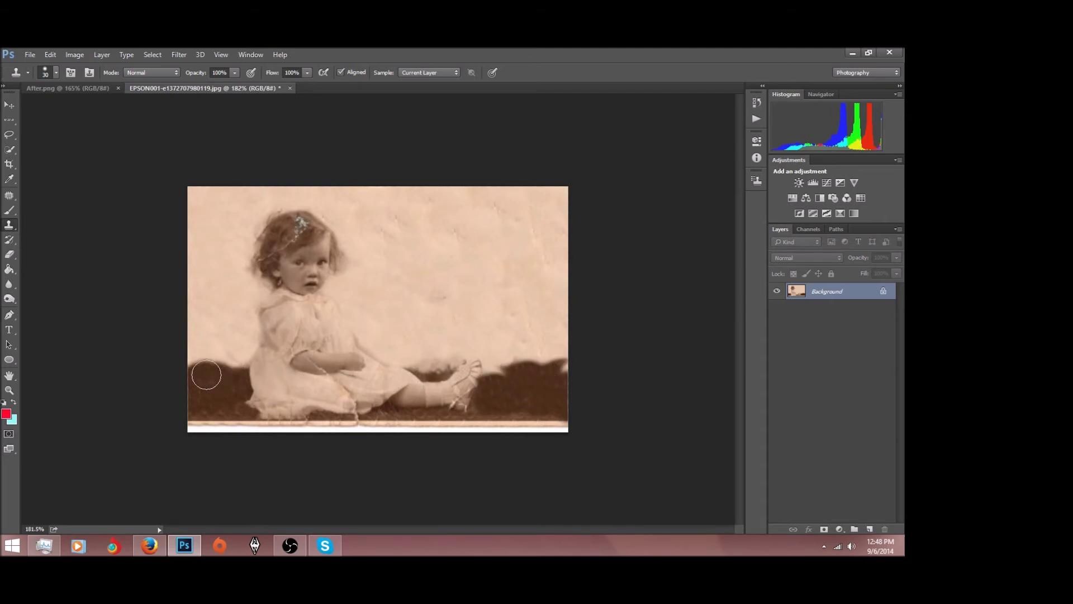
pyautogui.moveTo(202, 375); pyautogui.dragTo(236, 375)
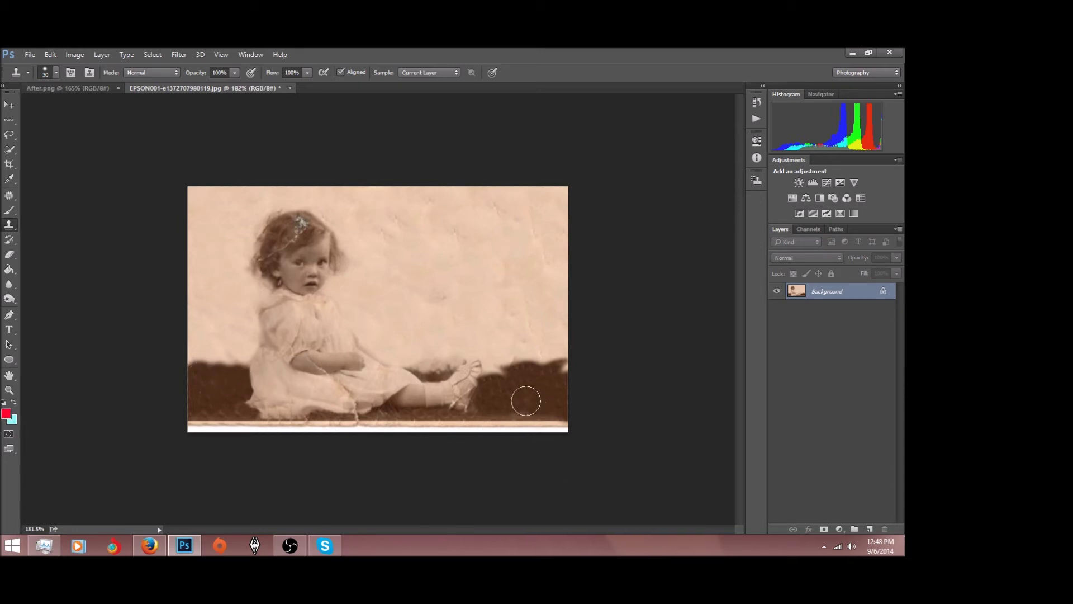
# Step: Even out the uneven ground line right of the child's feet by cloning the grass edge from behind the legs
pyautogui.keyDown('alt'); pyautogui.click(434, 362); pyautogui.keyUp('alt')
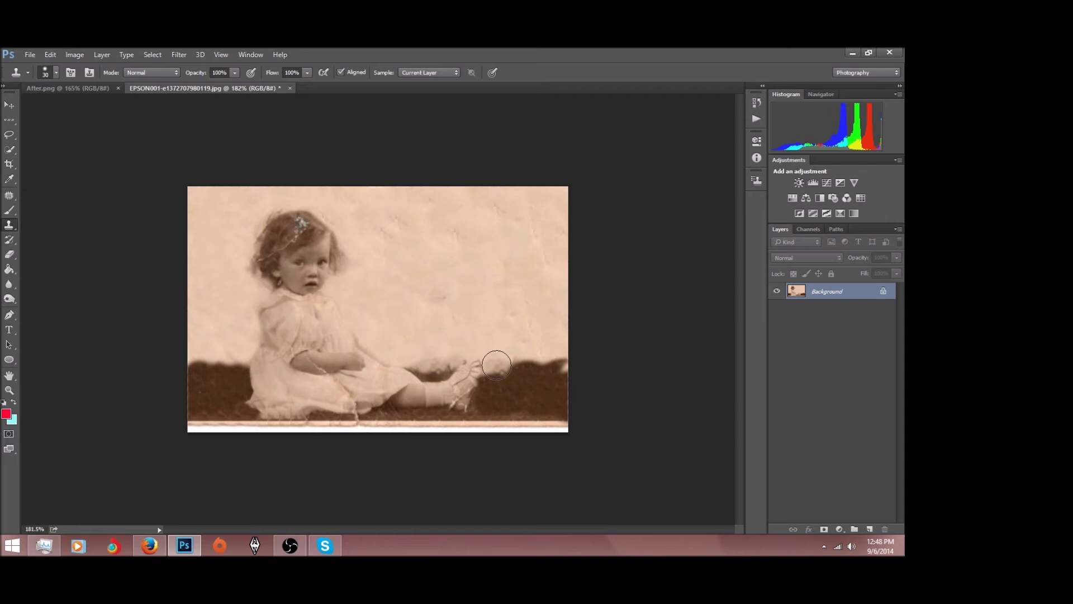
pyautogui.hotkey('ctrl', 'z')
pyautogui.keyDown('alt'); pyautogui.click(438, 365); pyautogui.keyUp('alt')
pyautogui.moveTo(518, 367); pyautogui.dragTo(517, 368)
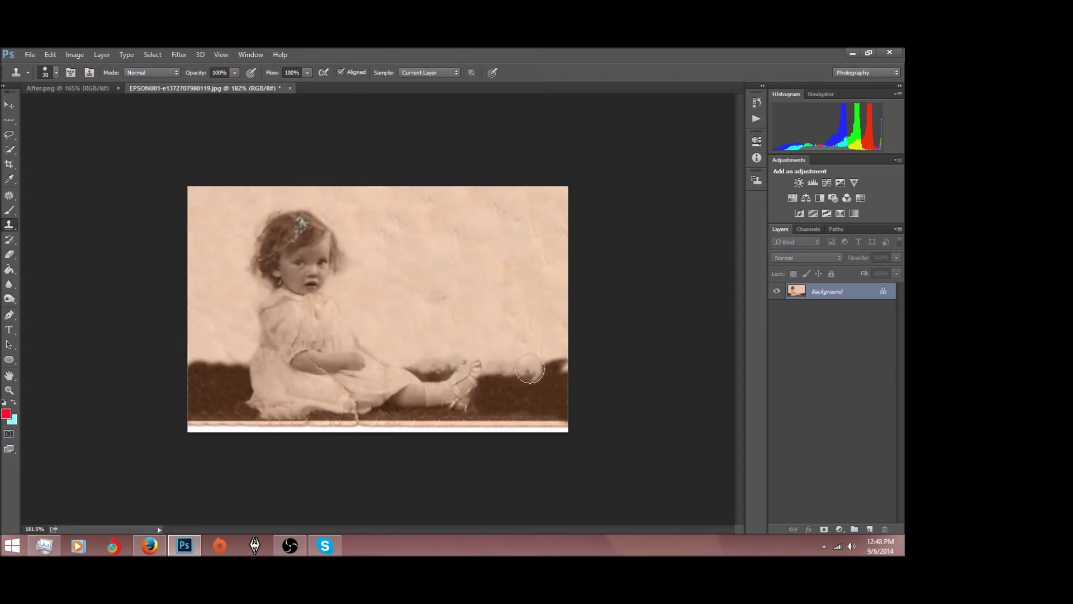
pyautogui.press('[')
pyautogui.moveTo(545, 369)
pyautogui.mouseDown()
pyautogui.moveTo(555, 365)
pyautogui.moveTo(540, 371)
pyautogui.mouseUp()
pyautogui.keyDown('alt'); pyautogui.click(434, 368); pyautogui.keyUp('alt')
# Step: Enlarge the brush to 35 and clone wall texture along the ground line to clean up the background above it
pyautogui.press(']')
pyautogui.press(']')
pyautogui.press(']')
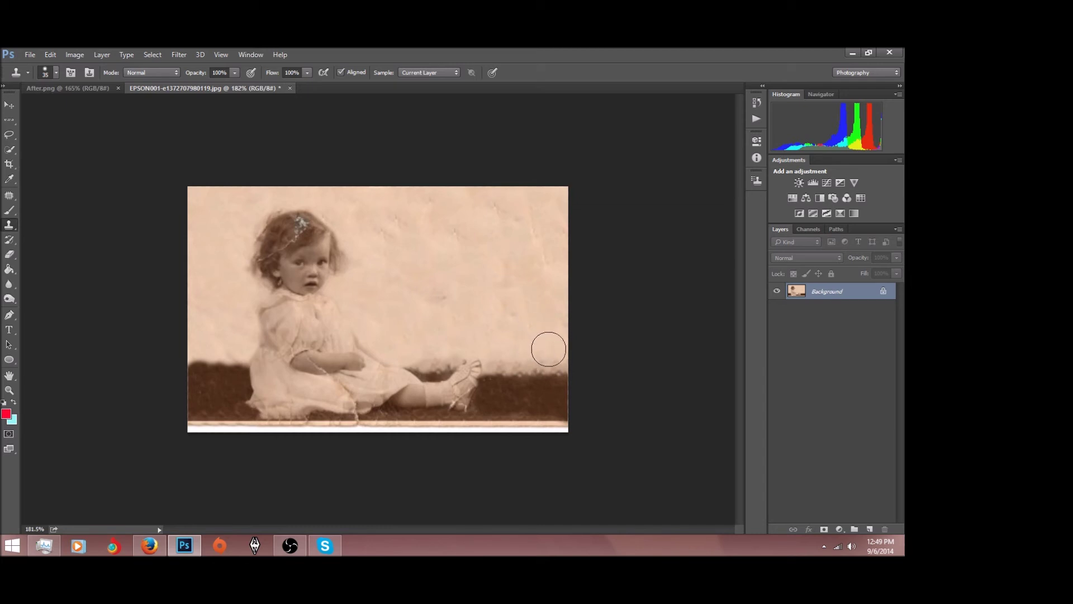
pyautogui.moveTo(551, 347); pyautogui.dragTo(499, 352)
pyautogui.keyDown('alt'); pyautogui.click(528, 304); pyautogui.keyUp('alt')
pyautogui.moveTo(512, 356); pyautogui.dragTo(409, 352)
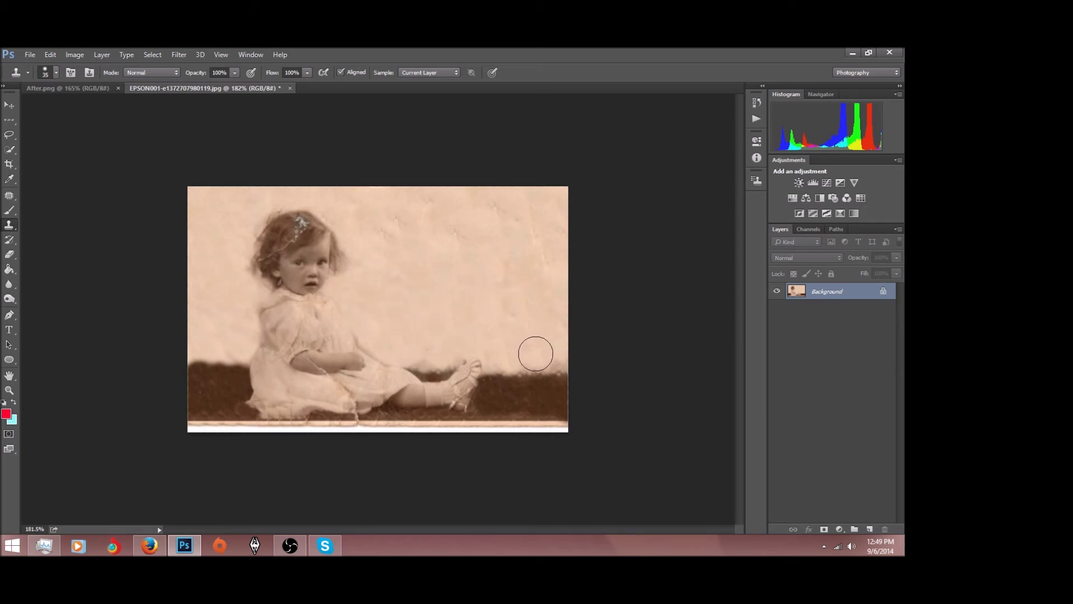
pyautogui.moveTo(529, 355); pyautogui.dragTo(546, 350)
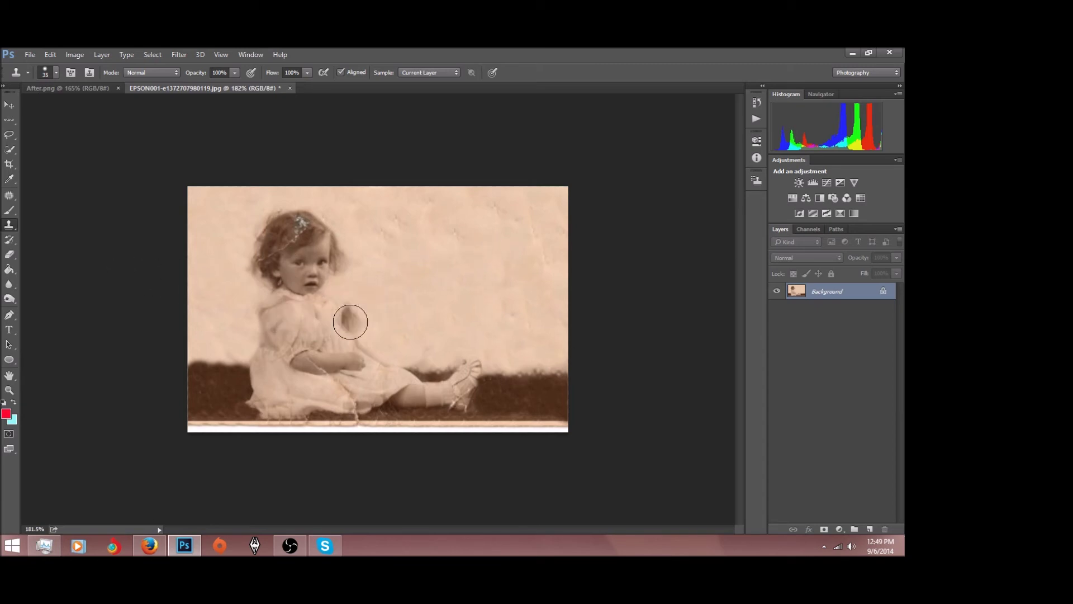
# Step: Clone clean dress fabric over the diagonal crack across the skirt below the child's forearm
pyautogui.press('z')
pyautogui.moveTo(299, 244)
pyautogui.mouseDown()
pyautogui.moveTo(383, 239)
pyautogui.moveTo(302, 256)
pyautogui.mouseUp()
pyautogui.press('s')
pyautogui.scroll(-4, 353, 376)
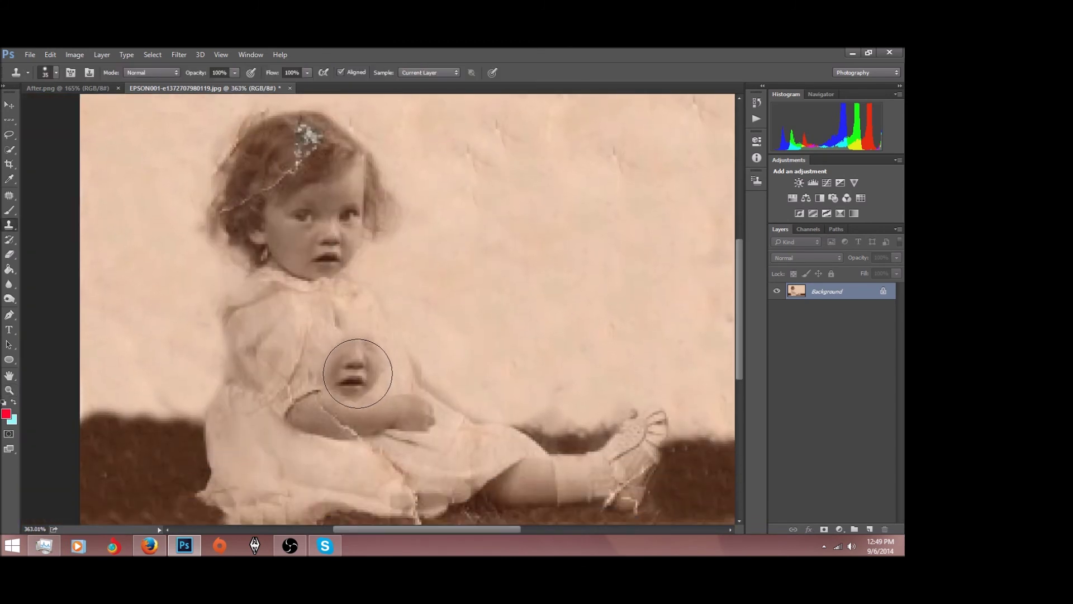
pyautogui.keyDown('alt'); pyautogui.click(354, 420); pyautogui.keyUp('alt')
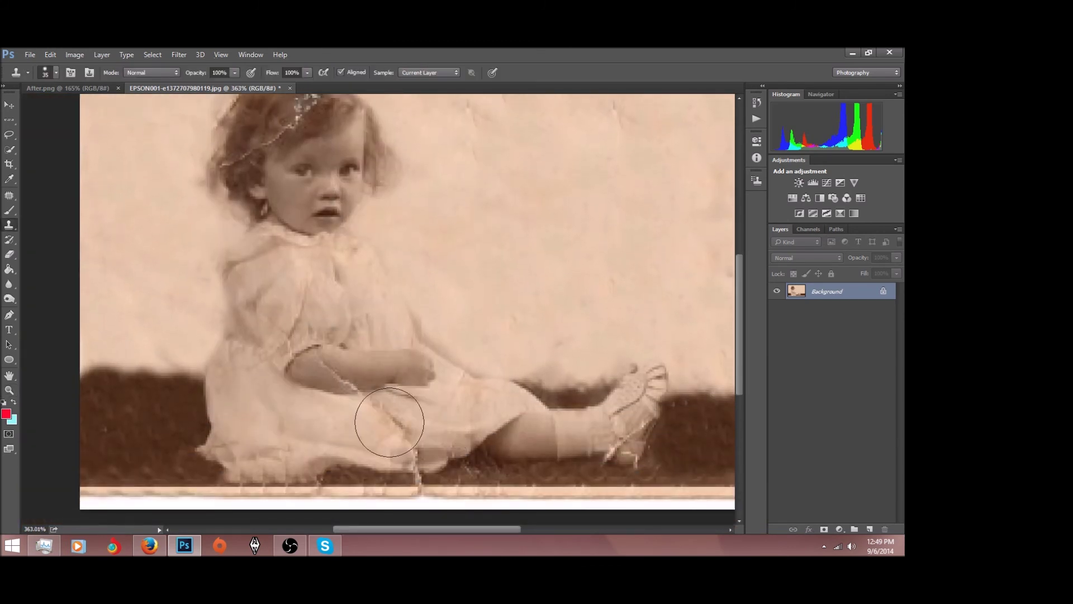
pyautogui.click(391, 426)
pyautogui.click(391, 426)
# Step: Rebuild the cracked skirt hem near the photo's bottom border by cloning the adjacent hem and fabric
pyautogui.keyDown('alt'); pyautogui.click(358, 428); pyautogui.keyUp('alt')
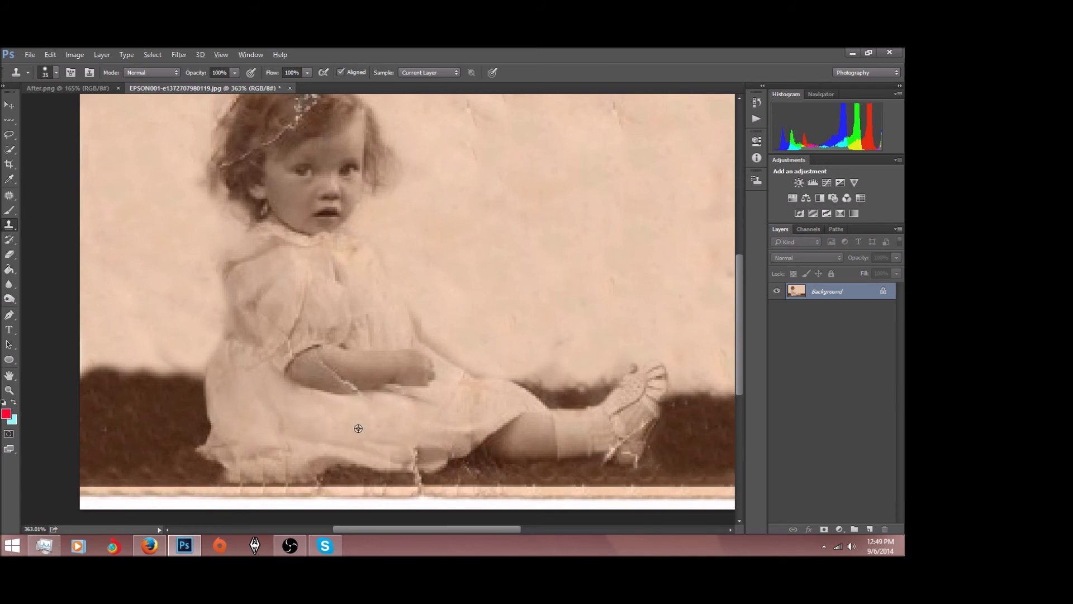
pyautogui.keyDown('alt'); pyautogui.click(378, 454); pyautogui.keyUp('alt')
pyautogui.click(402, 457)
pyautogui.click(401, 450)
pyautogui.click(412, 449)
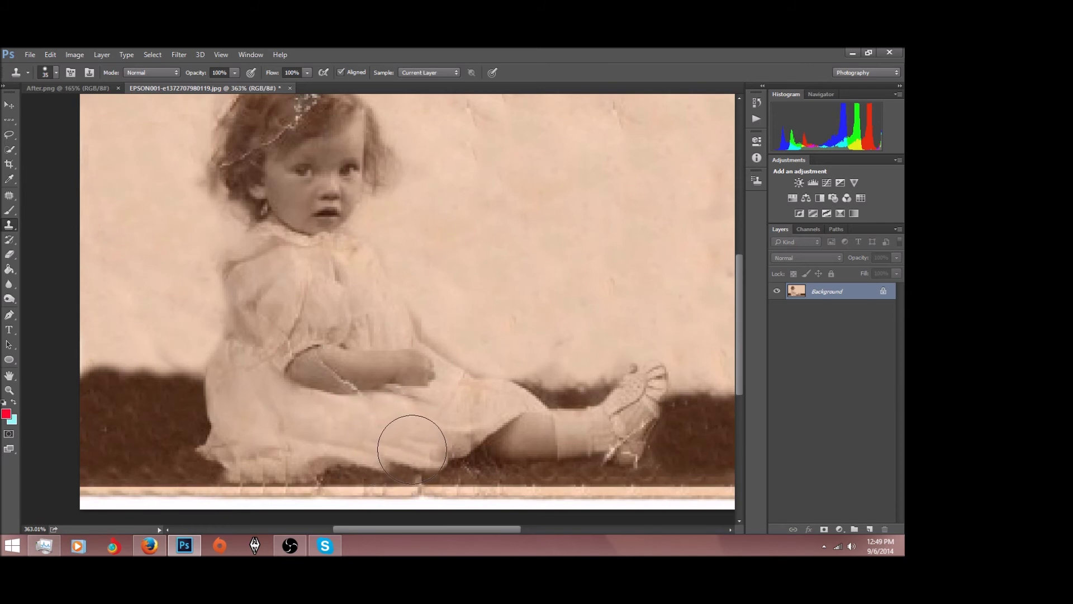
pyautogui.click(412, 453)
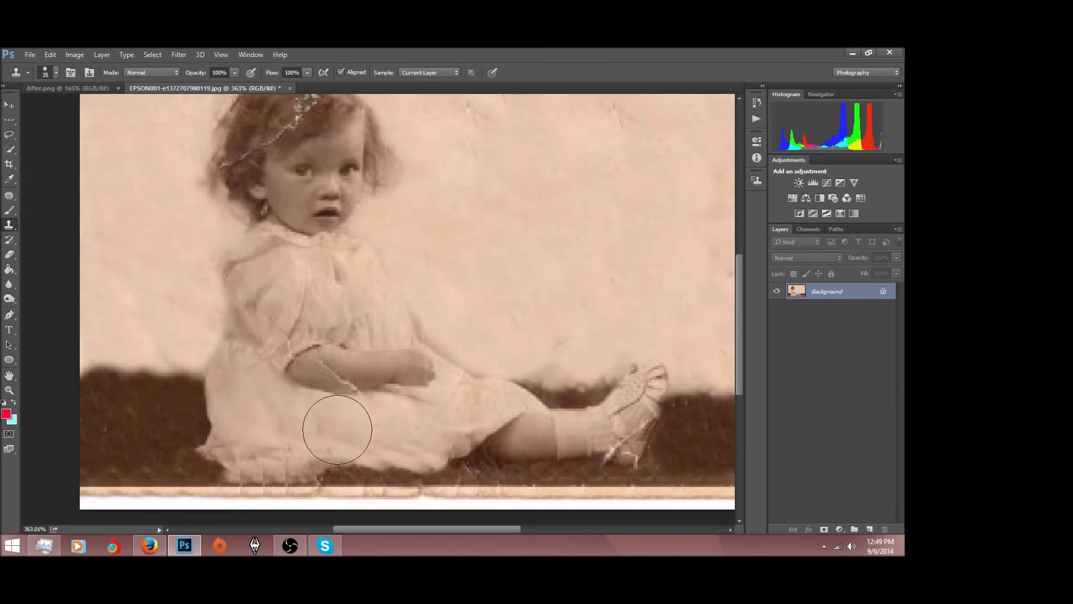
# Step: Lower the flow to 82% and clone fabric folds over the flaws in the skirt's lower-left part, undoing the misplaced stroke
pyautogui.keyDown('alt'); pyautogui.click(336, 428); pyautogui.keyUp('alt')
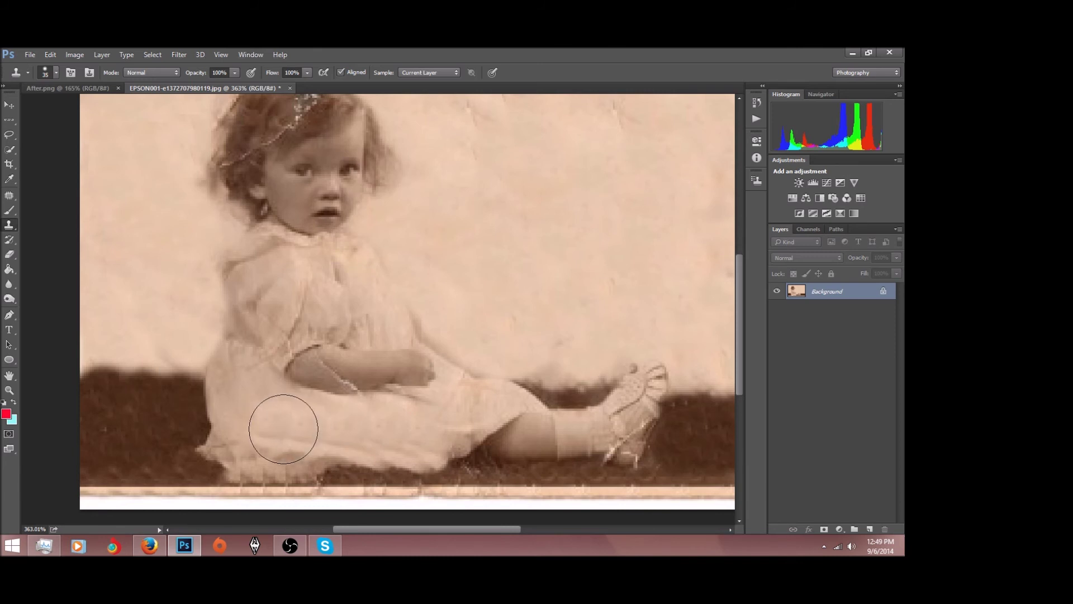
pyautogui.keyDown('alt'); pyautogui.click(284, 455); pyautogui.keyUp('alt')
pyautogui.moveTo(273, 396); pyautogui.dragTo(286, 331)
pyautogui.moveTo(274, 73); pyautogui.dragTo(265, 73)
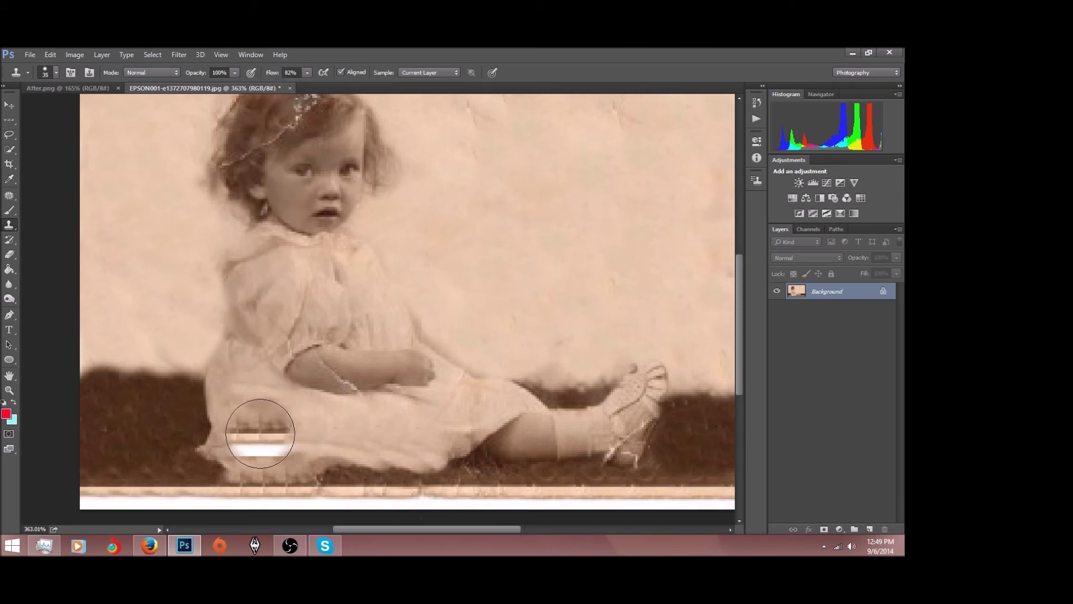
pyautogui.hotkey('ctrl', 'z')
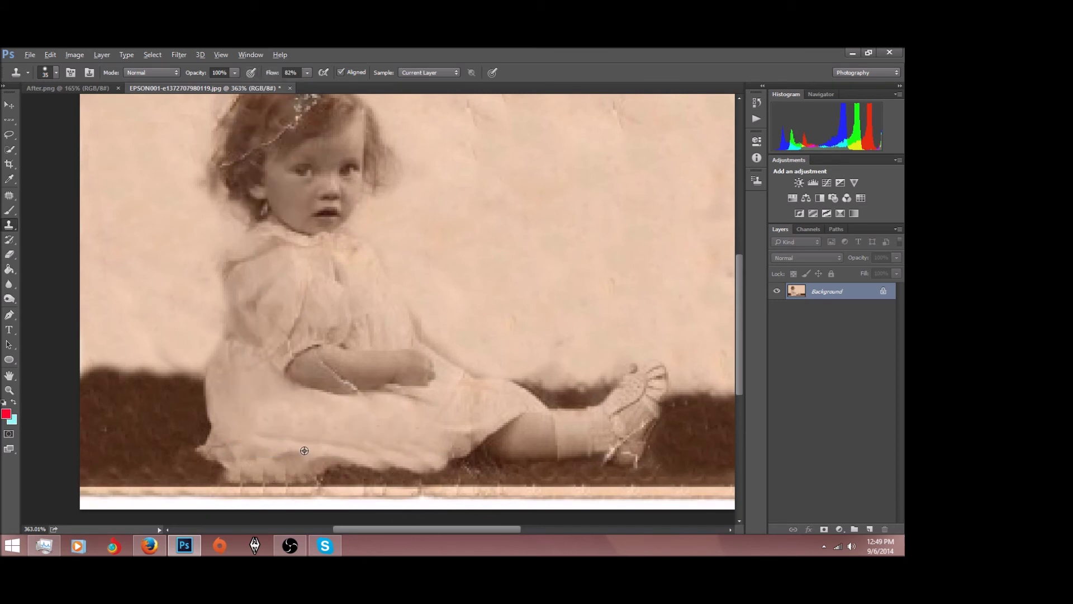
pyautogui.keyDown('alt'); pyautogui.click(304, 450); pyautogui.keyUp('alt')
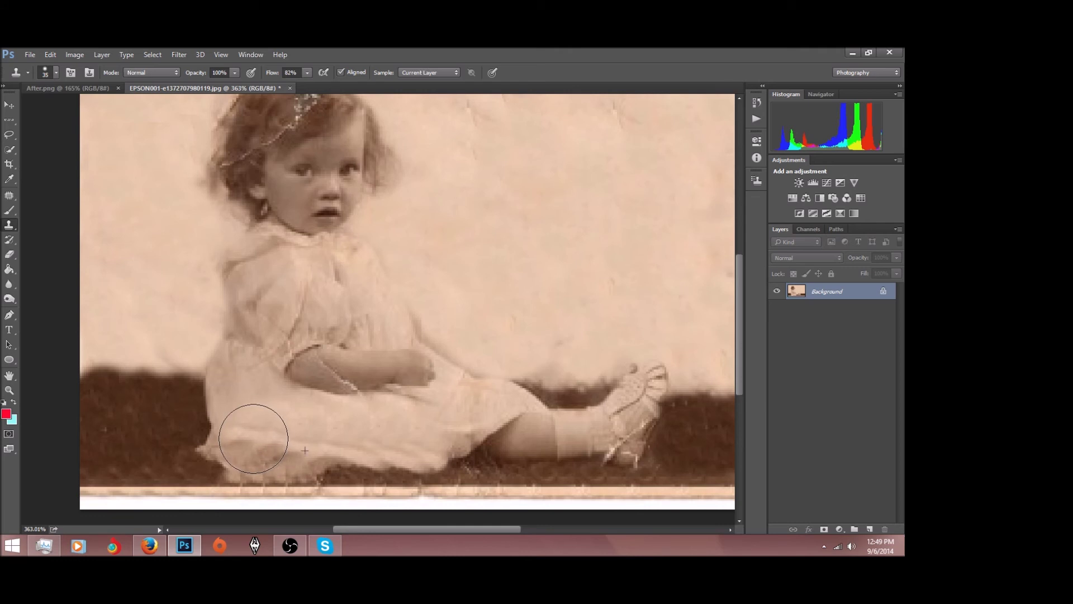
# Step: Reduce the Clone Stamp brush size to 15 for retouching the child's forearm
pyautogui.press('z')
pyautogui.moveTo(390, 385)
pyautogui.mouseDown()
pyautogui.moveTo(353, 390)
pyautogui.moveTo(377, 385)
pyautogui.mouseUp()
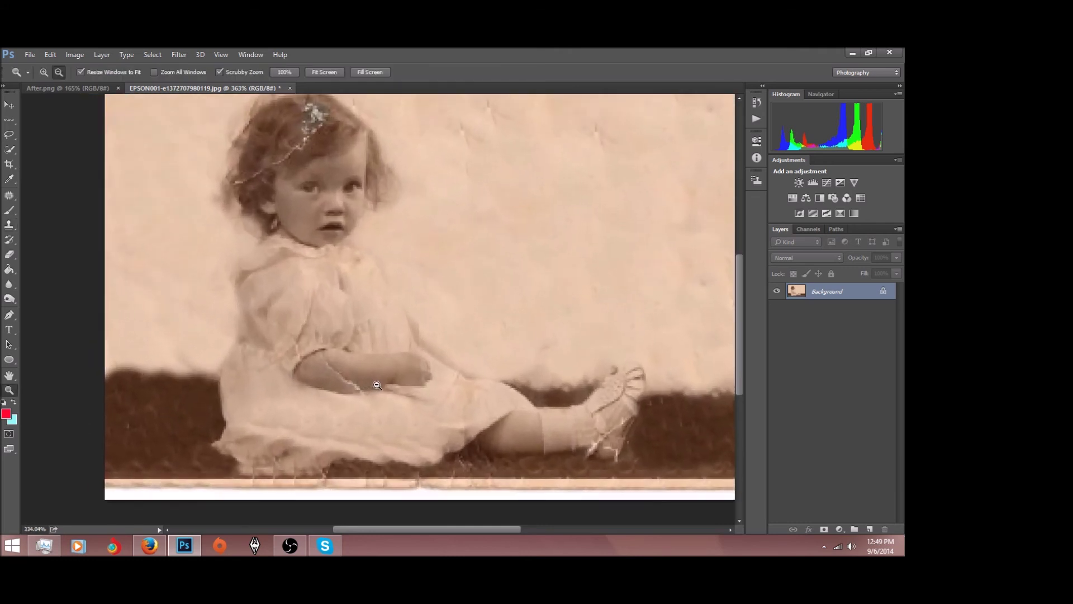
pyautogui.press('s')
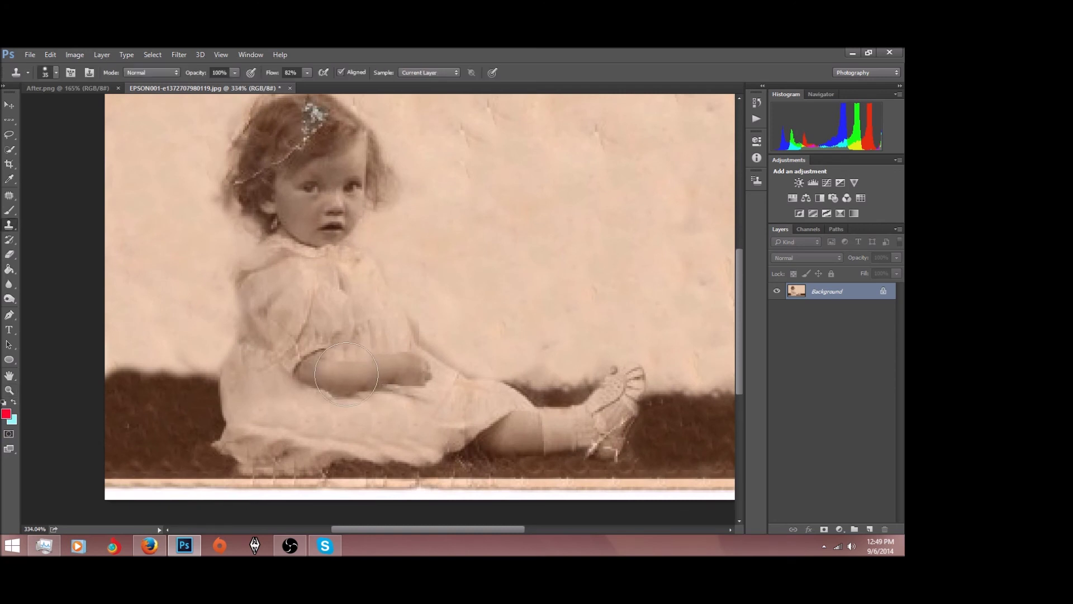
pyautogui.moveTo(347, 374); pyautogui.dragTo(402, 363)
pyautogui.press('[')
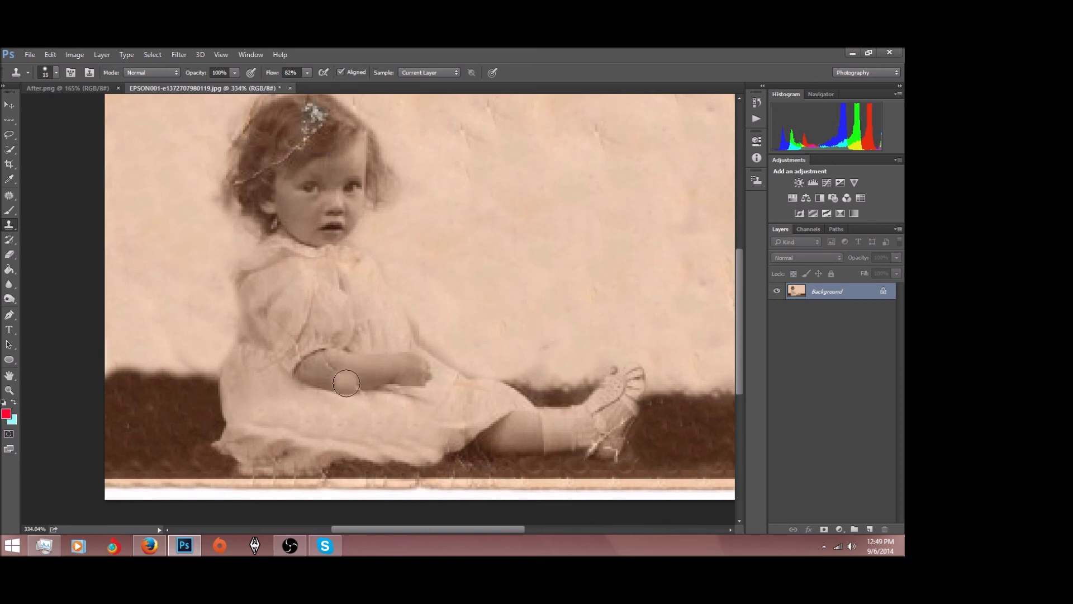
pyautogui.keyDown('alt'); pyautogui.click(378, 365); pyautogui.keyUp('alt')
pyautogui.moveTo(361, 385); pyautogui.dragTo(354, 381)
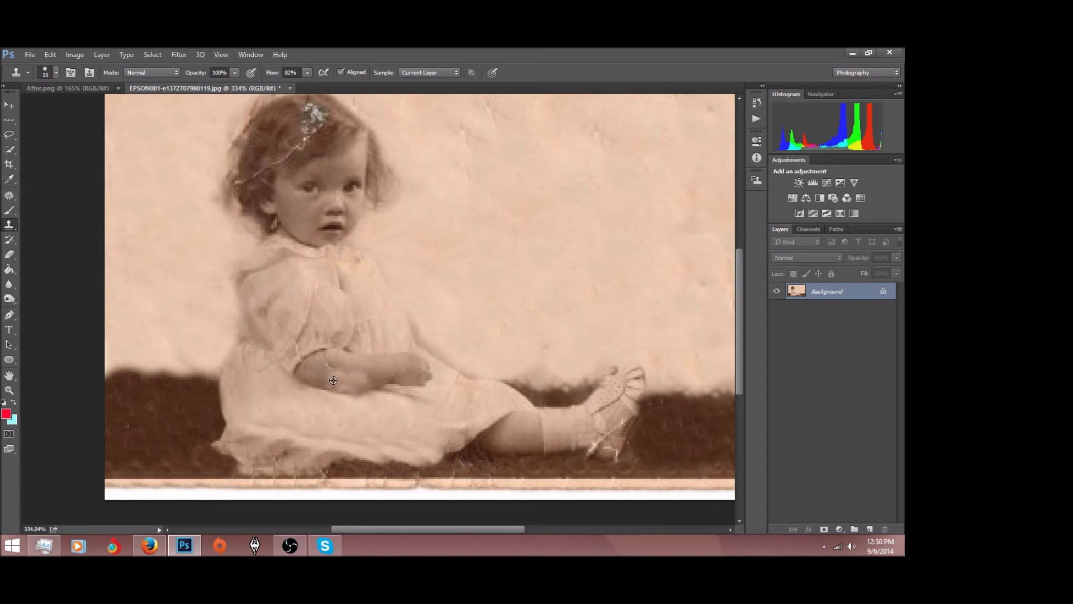
pyautogui.keyDown('alt'); pyautogui.click(337, 380); pyautogui.keyUp('alt')
pyautogui.keyDown('alt'); pyautogui.click(334, 379); pyautogui.keyUp('alt')
pyautogui.keyDown('alt'); pyautogui.click(324, 377); pyautogui.keyUp('alt')
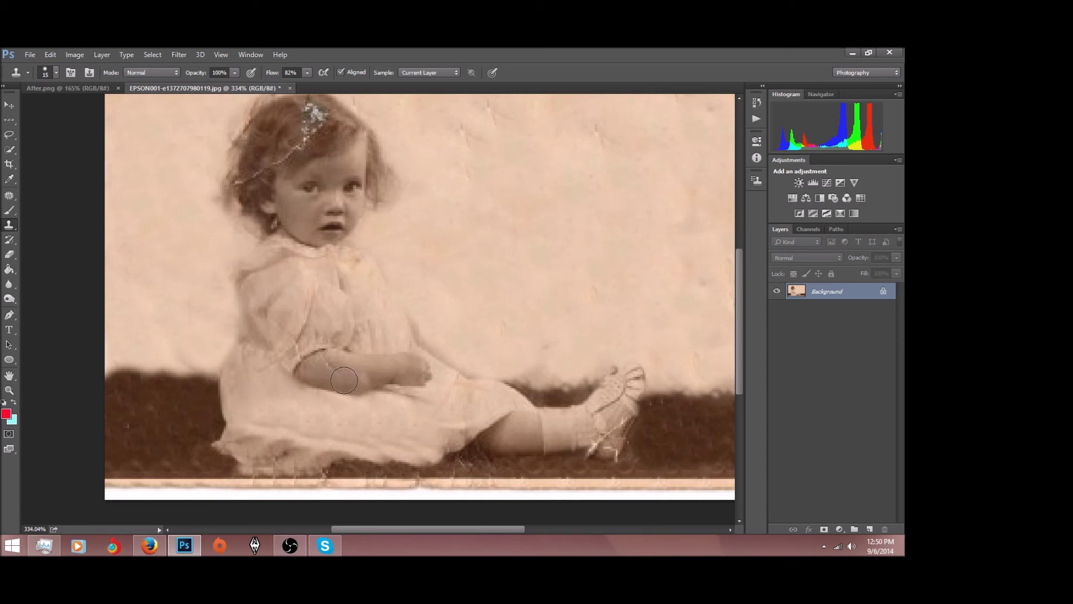
pyautogui.keyDown('alt'); pyautogui.click(327, 381); pyautogui.keyUp('alt')
pyautogui.keyDown('alt'); pyautogui.click(383, 371); pyautogui.keyUp('alt')
pyautogui.hotkey('ctrl', 'z')
pyautogui.hotkey('ctrl', 'z')
pyautogui.hotkey('ctrl', 'alt', 'z')
pyautogui.hotkey('ctrl', 'alt', 'z')
pyautogui.hotkey('ctrl', 'alt', 'z')
pyautogui.hotkey('ctrl', 'alt', 'z')
# Step: Clone smooth skin over the crack running across the child's forearm, from its lower edge up to the sleeve cuff
pyautogui.keyDown('alt'); pyautogui.click(373, 371); pyautogui.keyUp('alt')
pyautogui.click(356, 380)
pyautogui.keyDown('alt'); pyautogui.click(367, 377); pyautogui.keyUp('alt')
pyautogui.click(349, 385)
pyautogui.keyDown('alt'); pyautogui.click(366, 370); pyautogui.keyUp('alt')
pyautogui.click(333, 378)
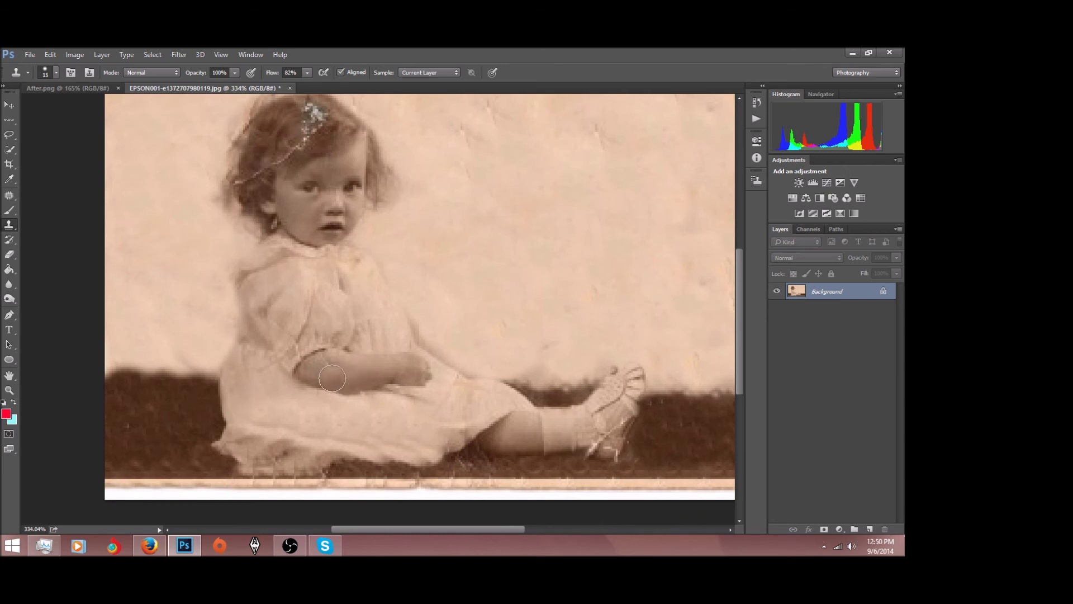
pyautogui.keyDown('alt'); pyautogui.click(351, 356); pyautogui.keyUp('alt')
pyautogui.click(332, 363)
pyautogui.keyDown('alt'); pyautogui.click(346, 365); pyautogui.keyUp('alt')
pyautogui.click(327, 365)
# Step: Clone dress fabric over the crack in the sleeve above the cuff, and lower the flow to 64%
pyautogui.keyDown('alt'); pyautogui.click(290, 324); pyautogui.keyUp('alt')
pyautogui.click(265, 306)
pyautogui.click(298, 349)
pyautogui.moveTo(270, 73); pyautogui.dragTo(261, 78)
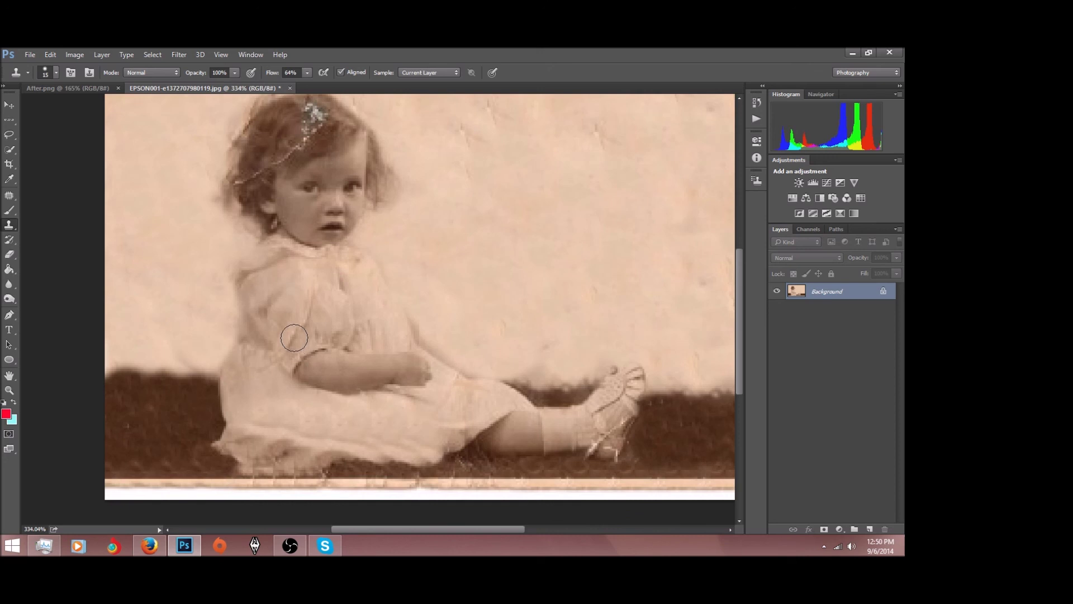
pyautogui.press('F5')
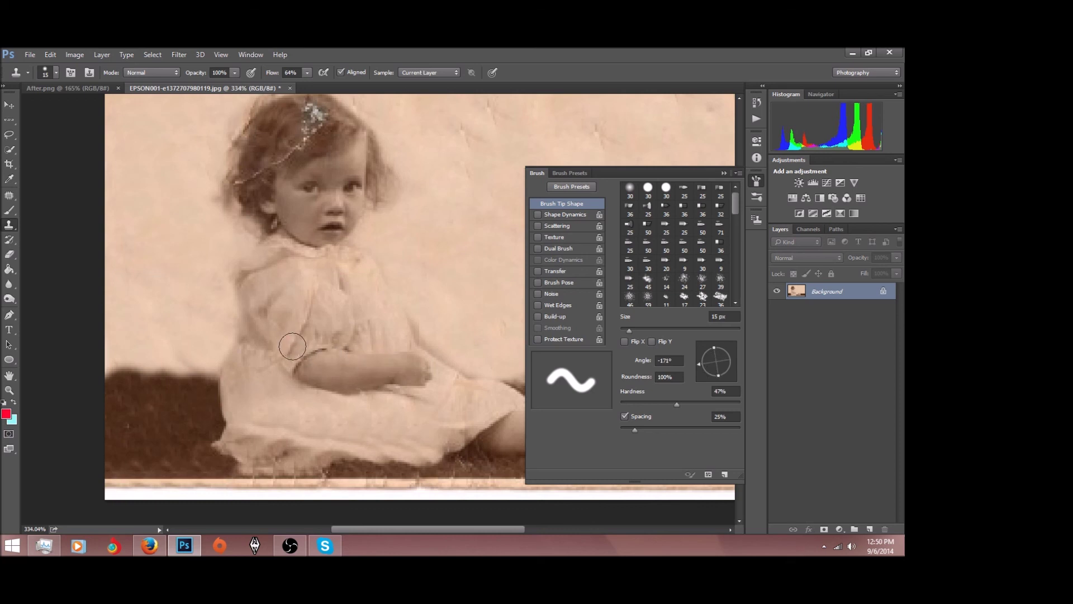
pyautogui.press('F5')
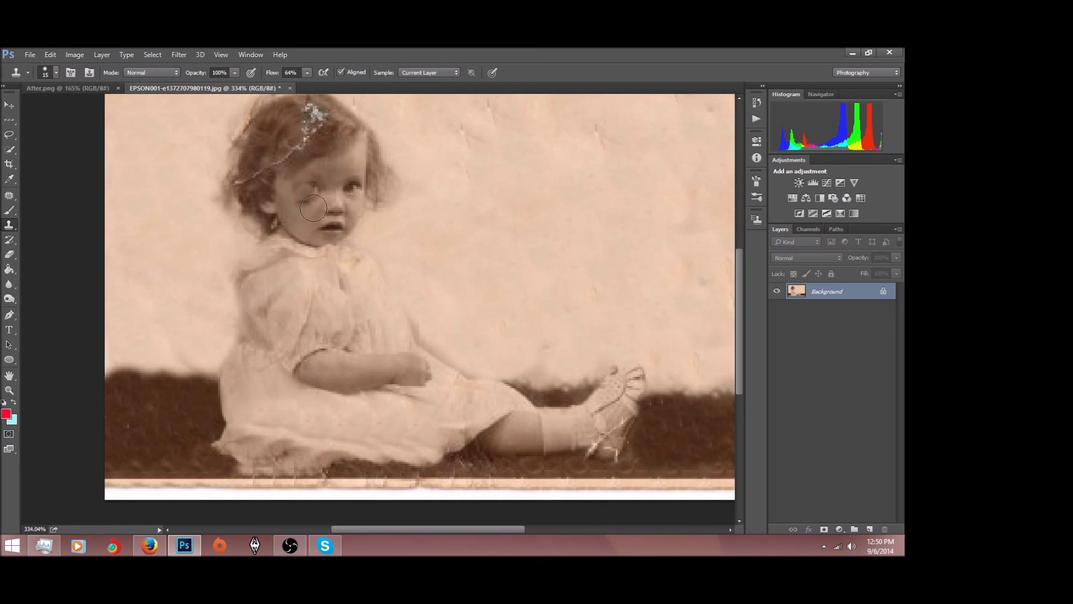
# Step: Clone hair texture over the crack running through the child's hair, and fill the damaged lower part of the hair bow
pyautogui.scroll(2, 313, 208)
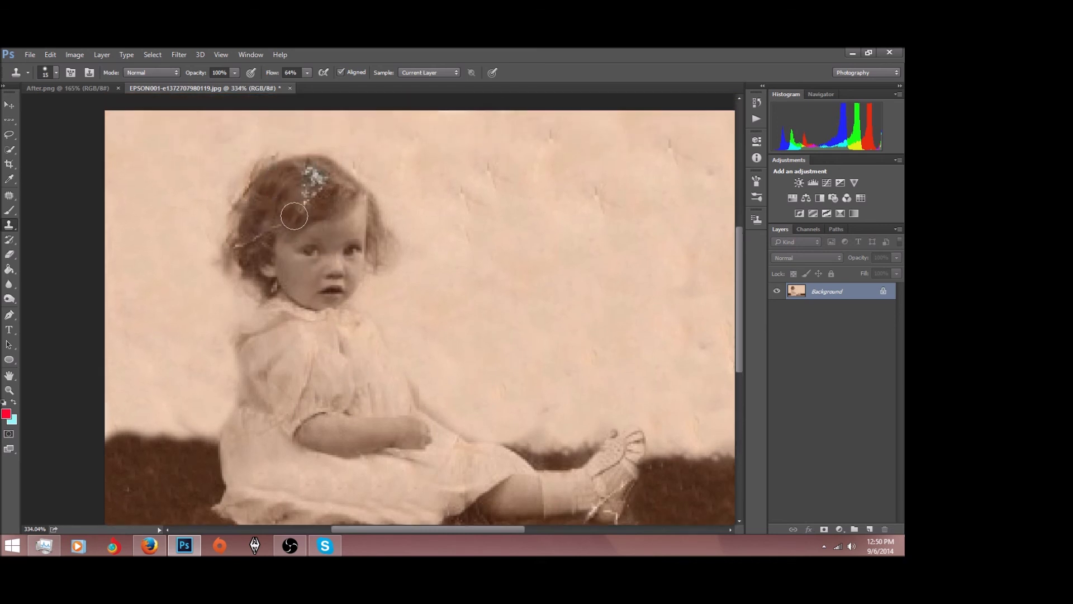
pyautogui.keyDown('alt'); pyautogui.click(265, 197); pyautogui.keyUp('alt')
pyautogui.click(277, 223)
pyautogui.keyDown('alt'); pyautogui.click(269, 197); pyautogui.keyUp('alt')
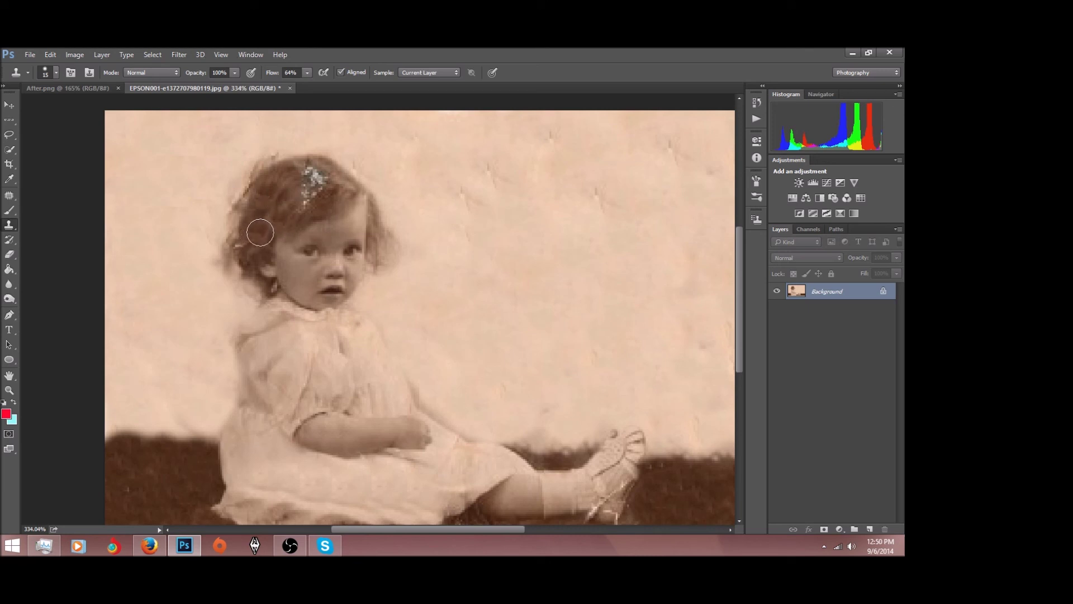
pyautogui.click(260, 234)
pyautogui.moveTo(261, 235)
pyautogui.mouseDown()
pyautogui.moveTo(244, 245)
pyautogui.moveTo(291, 213)
pyautogui.moveTo(282, 215)
pyautogui.mouseUp()
pyautogui.keyDown('alt'); pyautogui.click(250, 207); pyautogui.keyUp('alt')
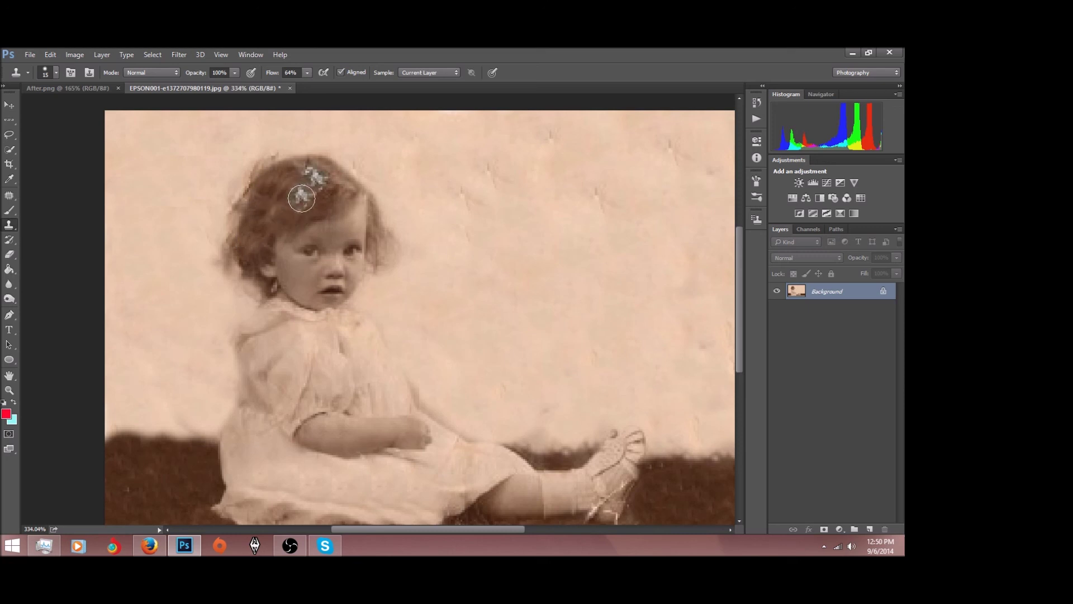
pyautogui.moveTo(302, 198)
pyautogui.mouseDown()
pyautogui.moveTo(312, 179)
pyautogui.moveTo(305, 188)
pyautogui.mouseUp()
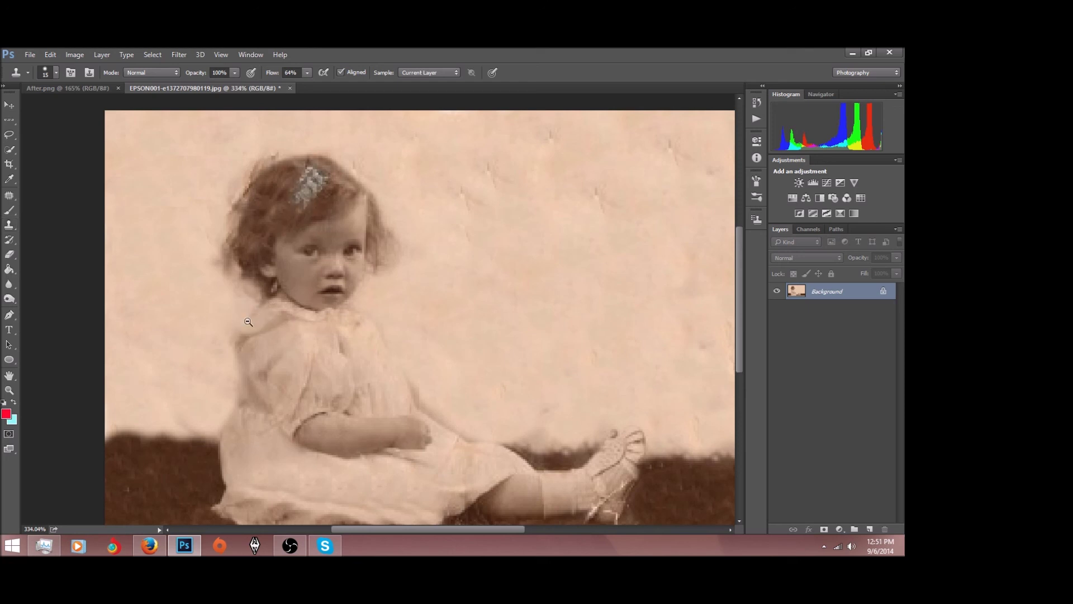
# Step: Float After.png in its own window and place it beside the restored photo for comparison
pyautogui.moveTo(248, 322)
pyautogui.mouseDown()
pyautogui.moveTo(187, 317)
pyautogui.moveTo(216, 309)
pyautogui.mouseUp()
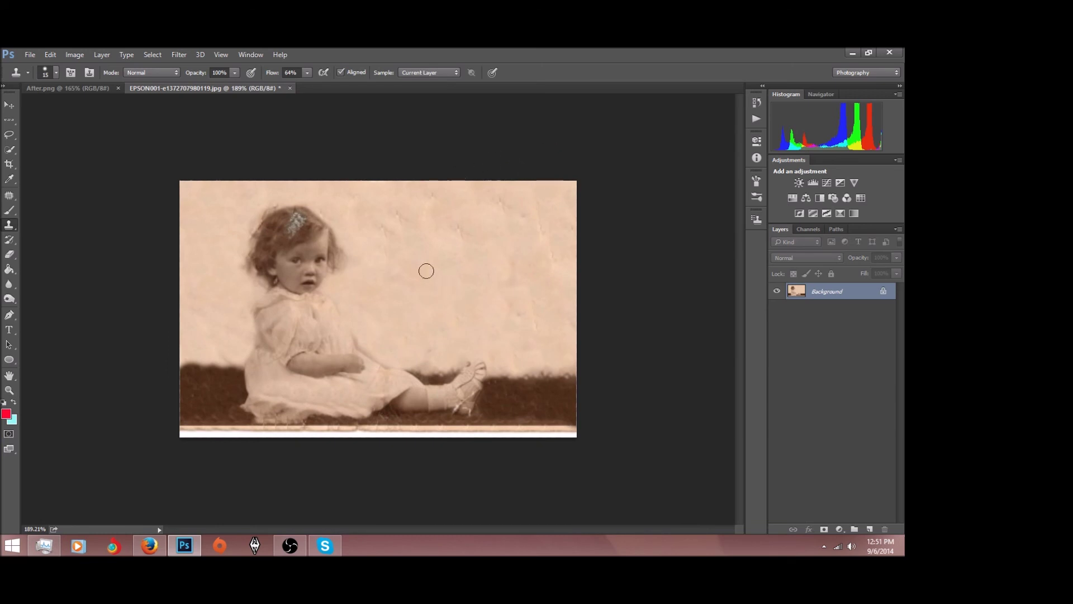
pyautogui.moveTo(56, 87); pyautogui.dragTo(55, 100)
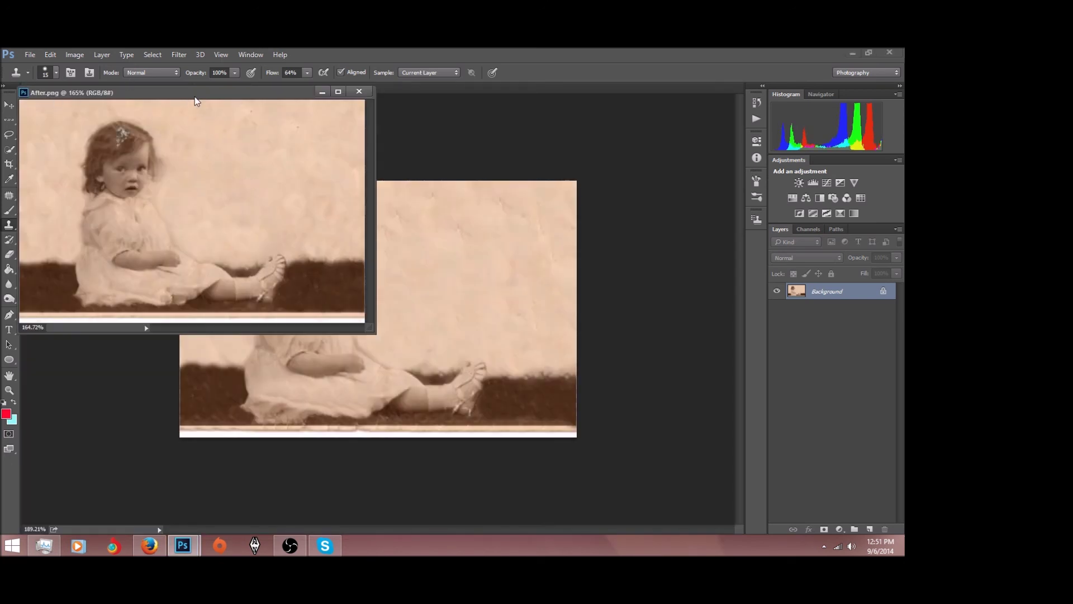
pyautogui.moveTo(195, 98); pyautogui.dragTo(655, 105)
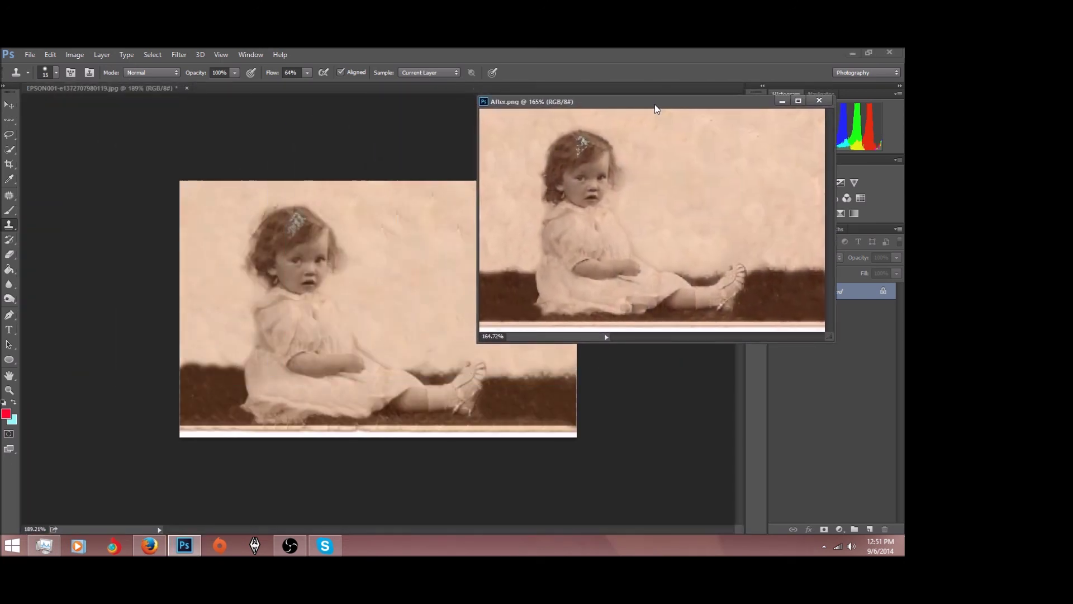